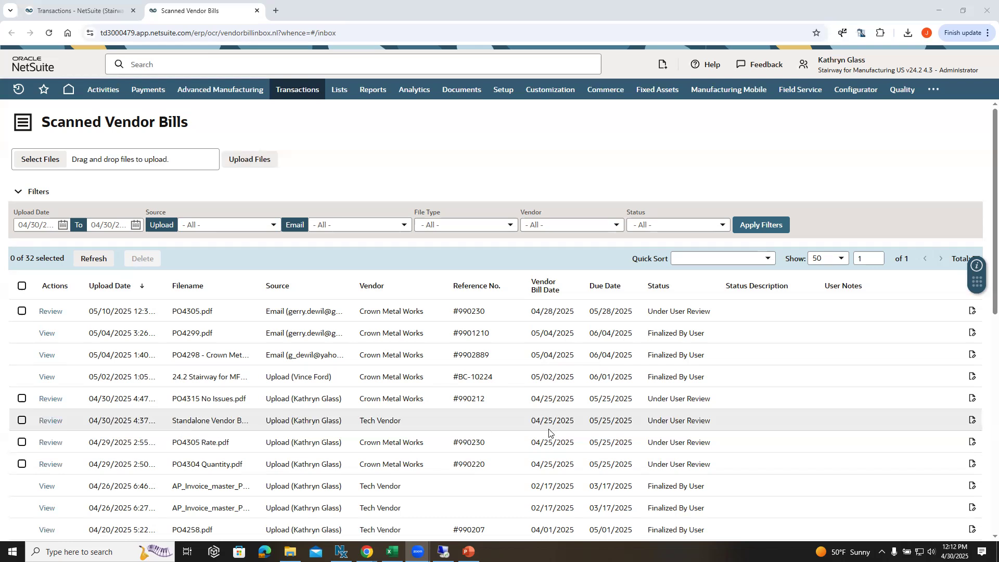
Step: Add the user note "waiting on po" to the scanned bill PO4315 No Issues.pdf and save it
{"action": "left_click", "coordinate": [971, 400]}
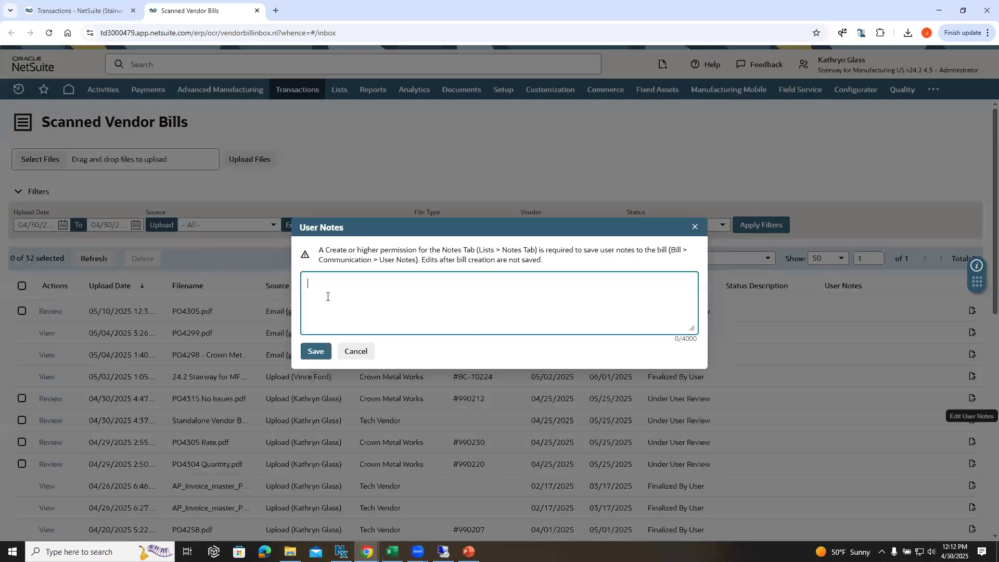
{"action": "type", "text": "waiting on po"}
{"action": "key", "text": "ctrl+a"}
{"action": "left_click", "coordinate": [317, 350]}
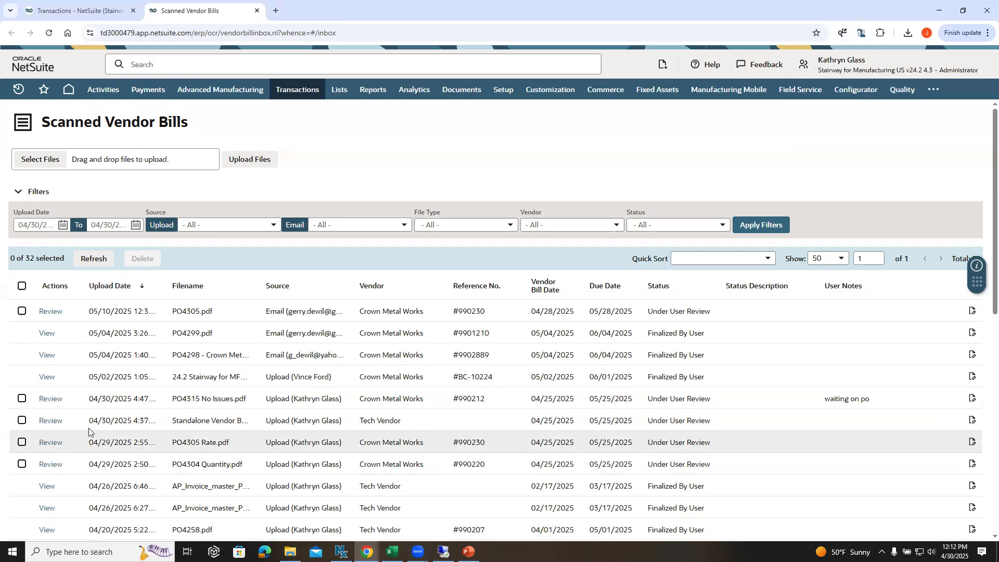
Step: Select the PO4315 No Issues, standalone vendor bill and PO4305 Rate scans, and clear the selection again
{"action": "left_click", "coordinate": [21, 399]}
{"action": "left_click", "coordinate": [22, 420]}
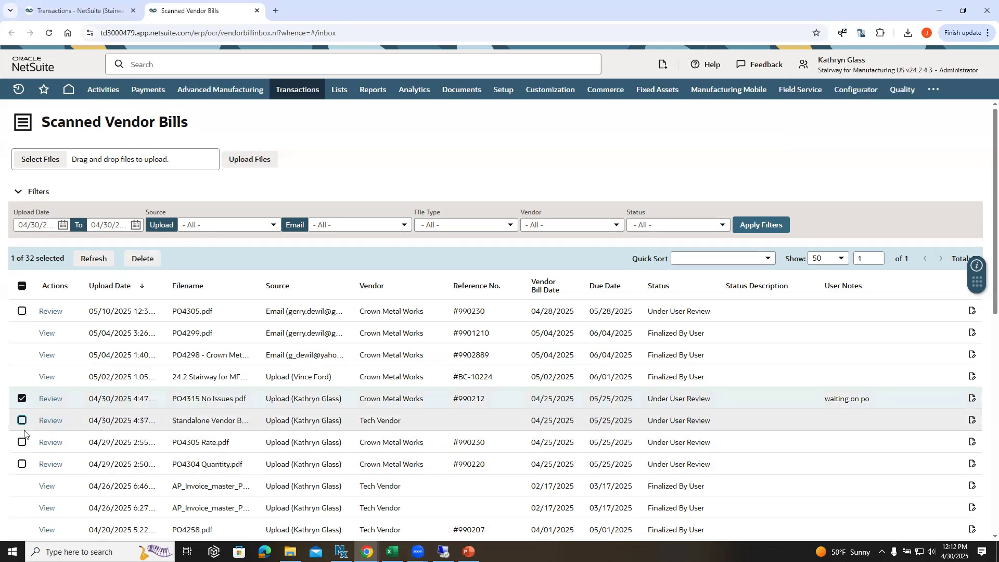
{"action": "left_click", "coordinate": [22, 442]}
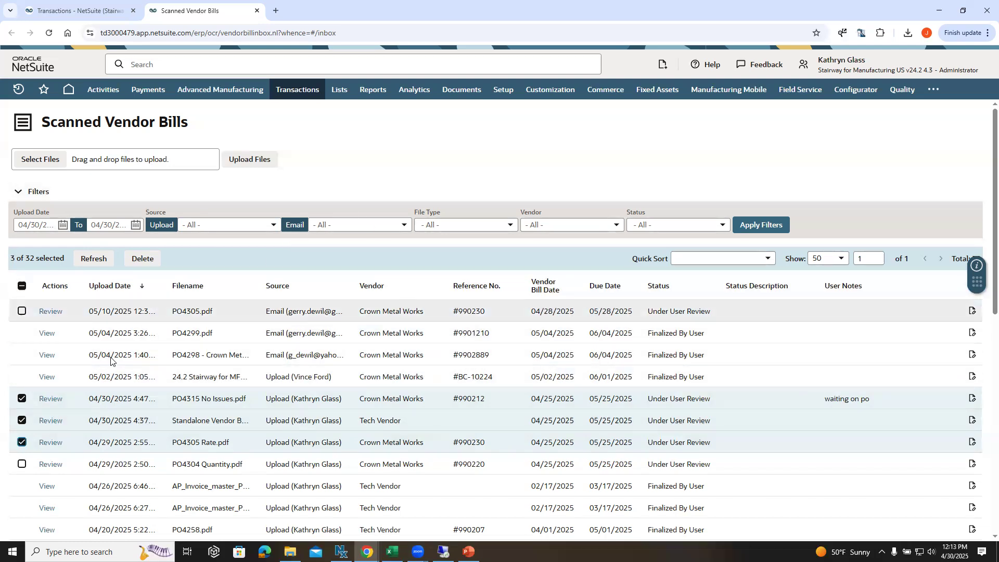
{"action": "left_click", "coordinate": [22, 442]}
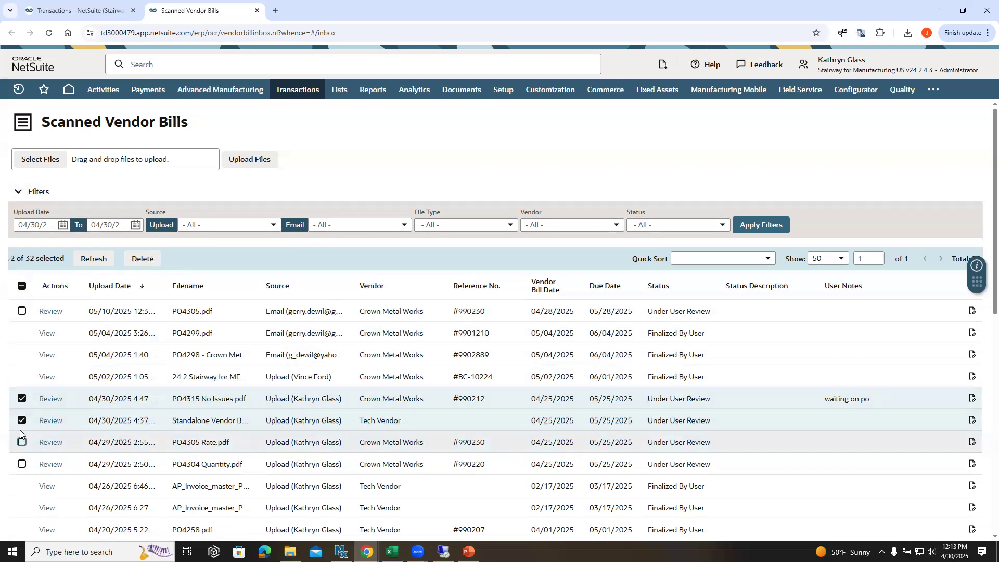
{"action": "left_click", "coordinate": [21, 420]}
{"action": "left_click", "coordinate": [21, 399]}
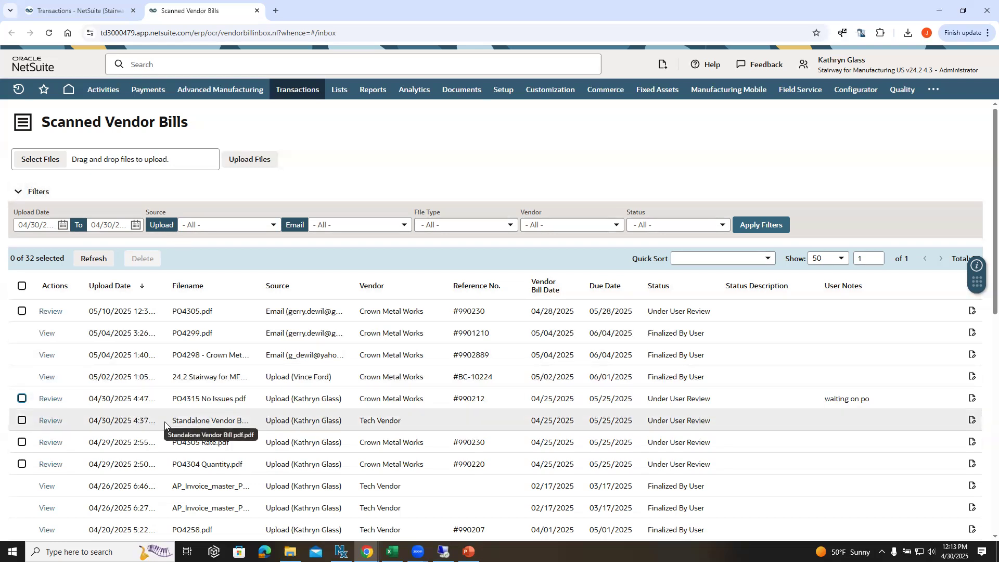
Step: Open the standalone Tech Vendor bill uploaded 04/30/2025 for review and look over its scanned header fields
{"action": "left_click", "coordinate": [49, 421]}
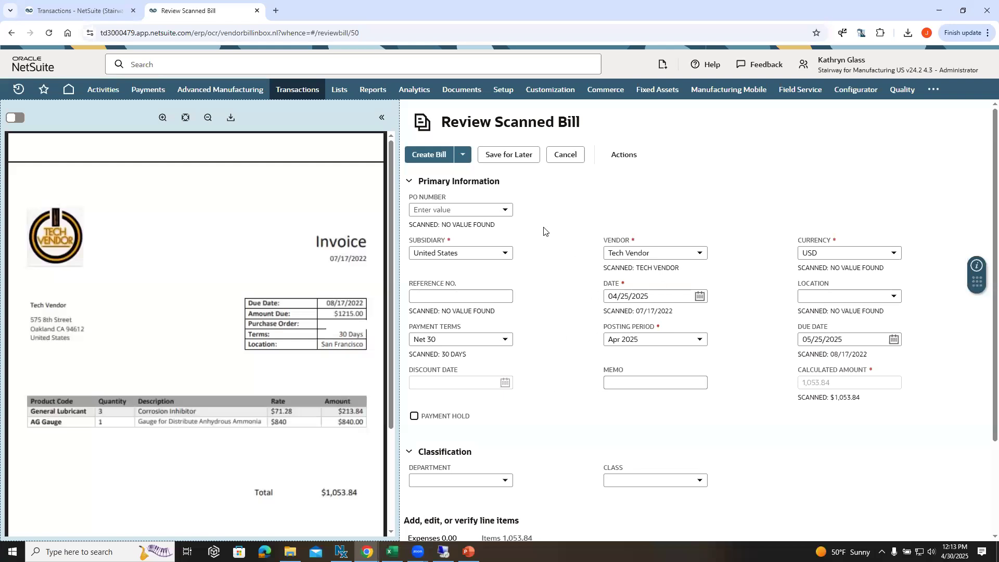
{"action": "scroll", "coordinate": [536, 218], "scroll_direction": "down", "scroll_amount": 2}
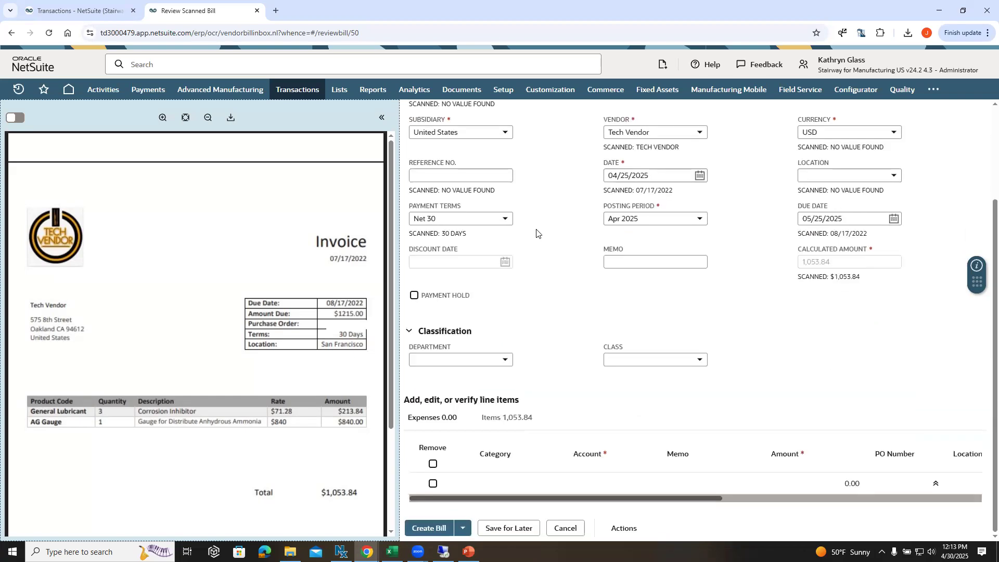
{"action": "scroll", "coordinate": [535, 229], "scroll_direction": "up", "scroll_amount": 2}
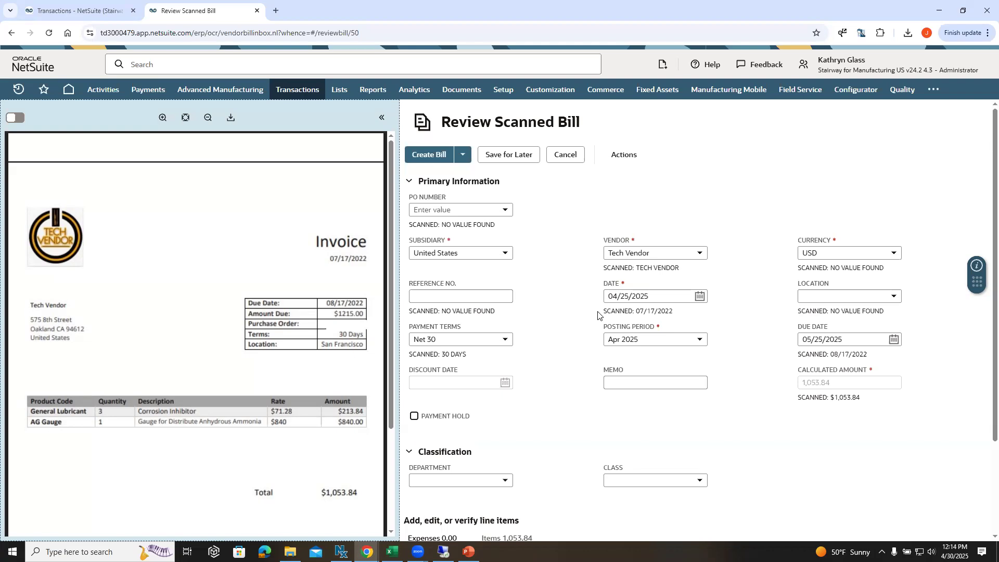
{"action": "scroll", "coordinate": [597, 315], "scroll_direction": "down", "scroll_amount": 2}
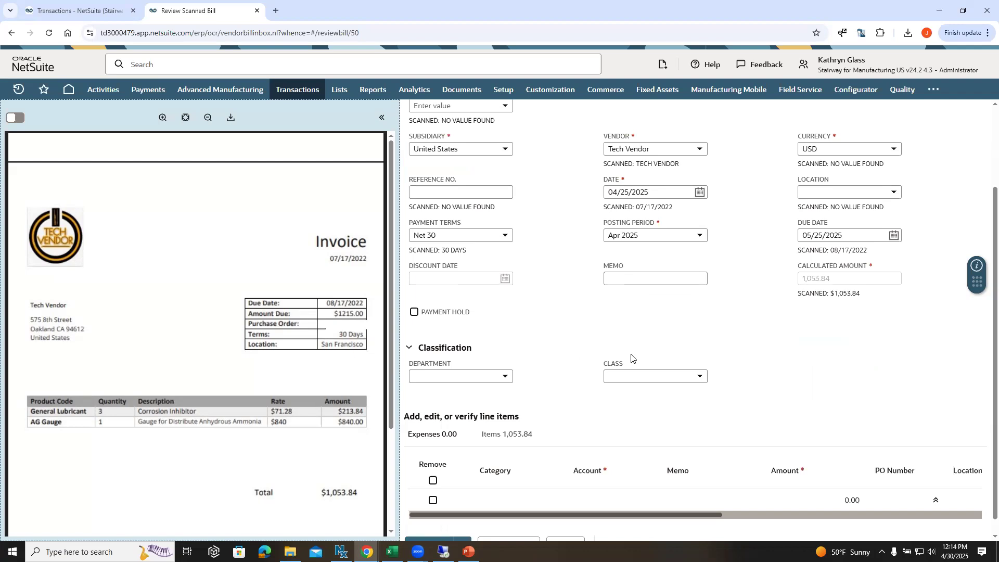
{"action": "scroll", "coordinate": [618, 289], "scroll_direction": "up", "scroll_amount": 1}
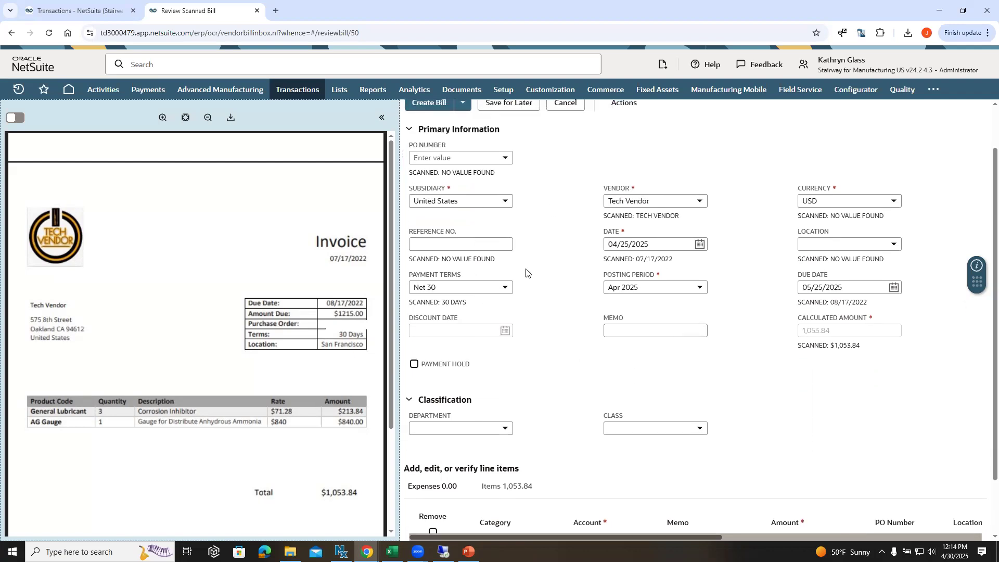
{"action": "scroll", "coordinate": [526, 275], "scroll_direction": "down", "scroll_amount": 1}
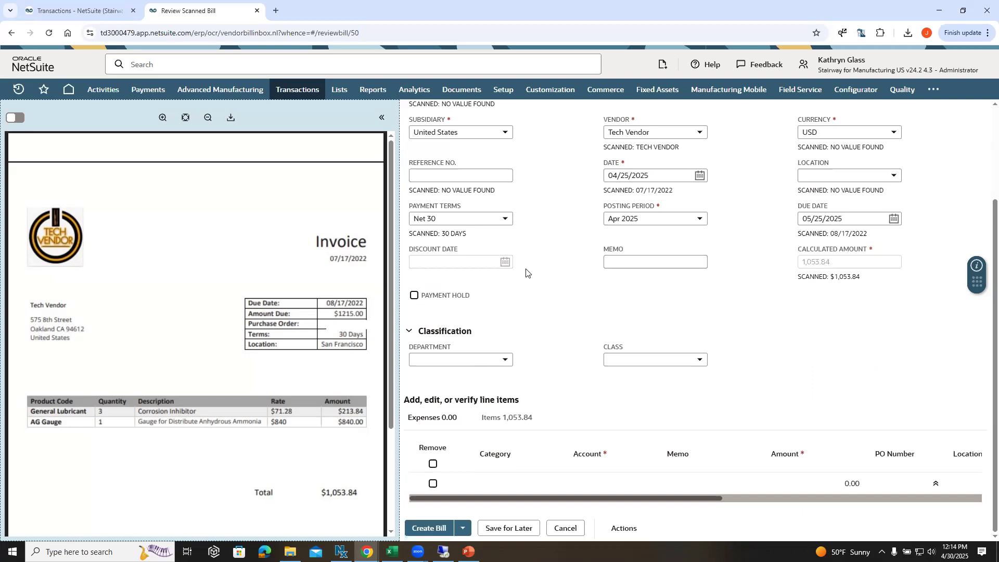
Step: Turn on source highlighting in the invoice preview and check where the Payment Terms value was scanned from
{"action": "left_click", "coordinate": [15, 118]}
{"action": "scroll", "coordinate": [655, 218], "scroll_direction": "up", "scroll_amount": 2}
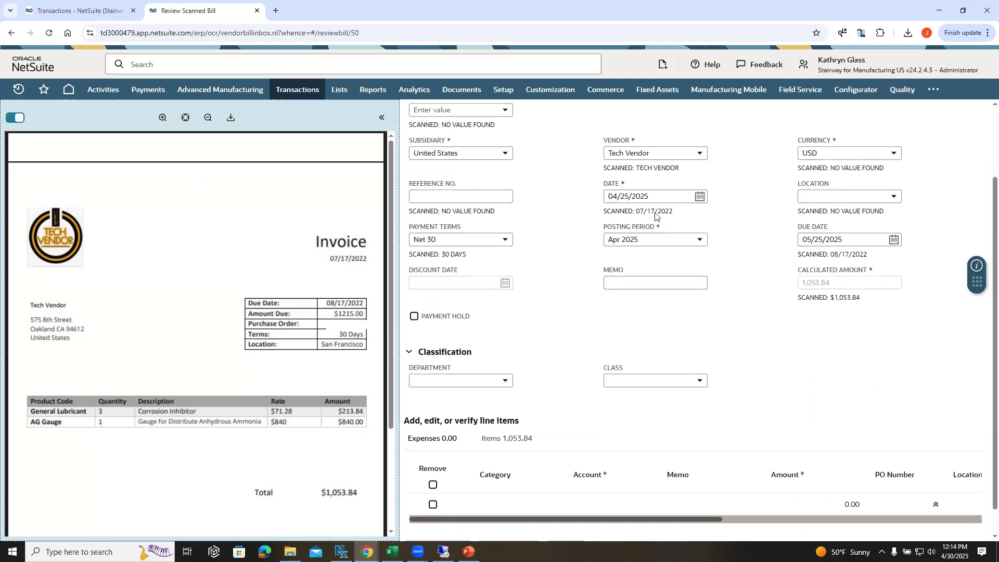
{"action": "left_click", "coordinate": [449, 322]}
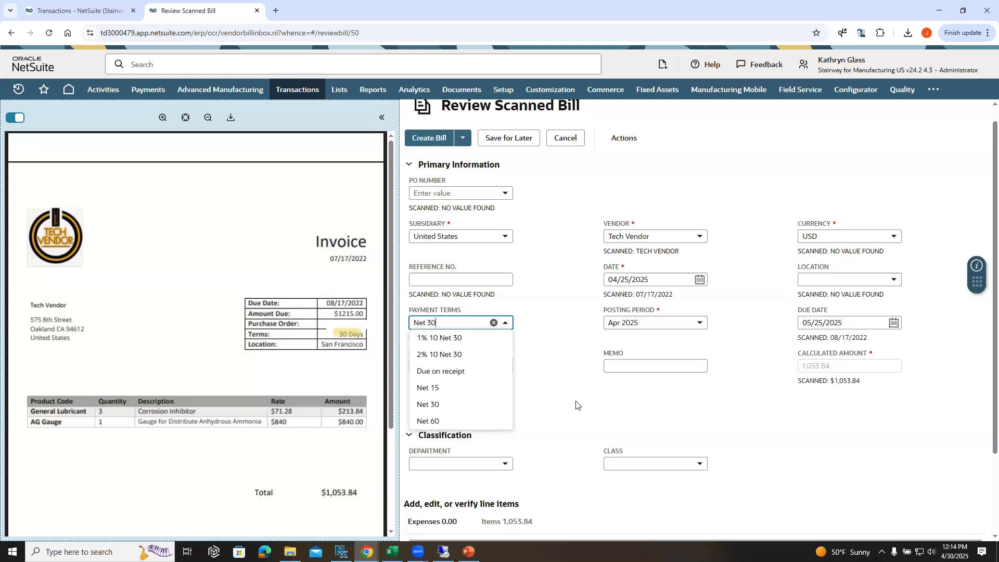
{"action": "left_click", "coordinate": [567, 384]}
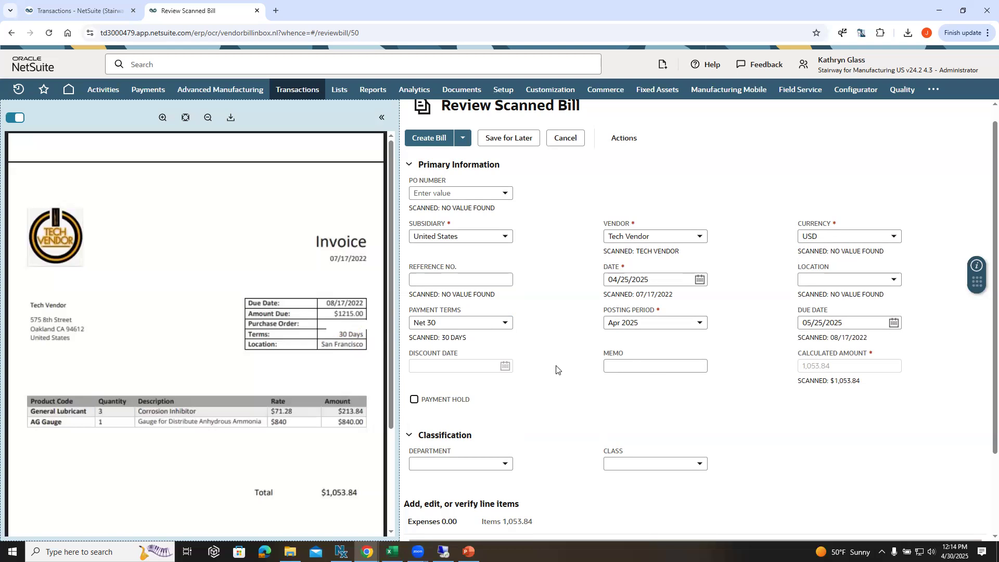
Step: Look at the bill's create options and additional actions, opening its user notes and cancelling without an entry
{"action": "left_click", "coordinate": [463, 142]}
{"action": "left_click", "coordinate": [626, 140]}
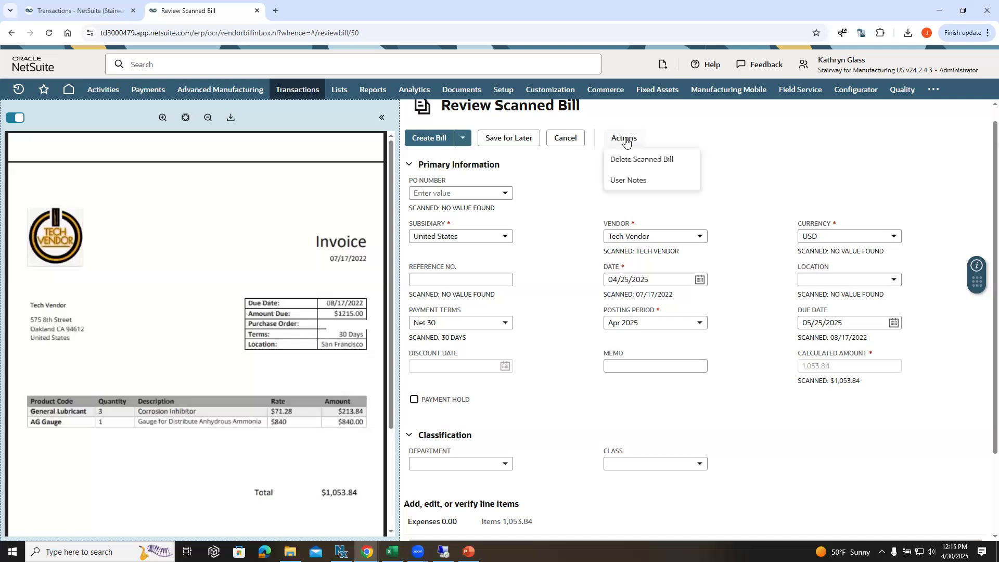
{"action": "left_click", "coordinate": [628, 182]}
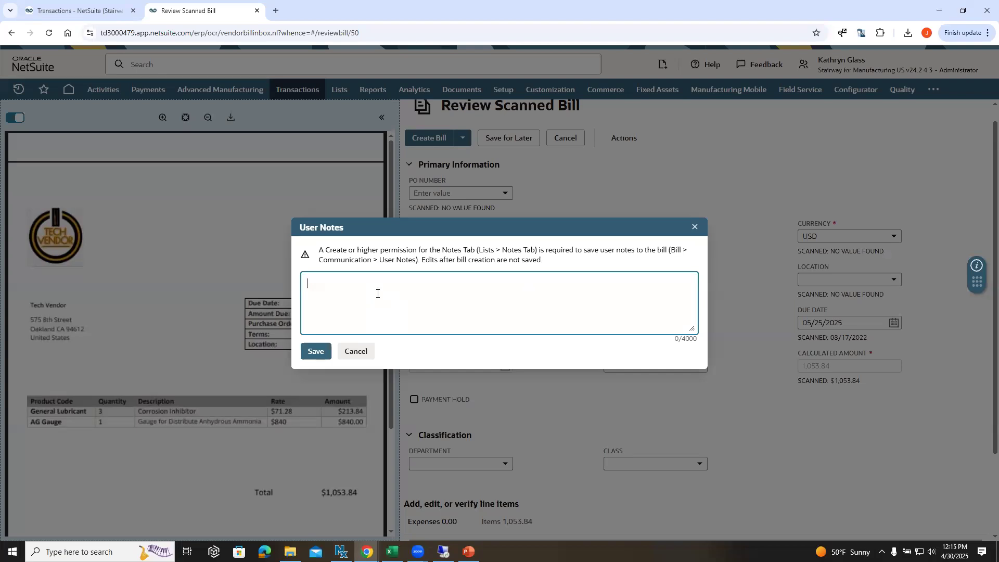
{"action": "left_click", "coordinate": [356, 351]}
Step: Examine the scanned bill's item lines, including the lubricant line's source on the invoice and the location and class columns
{"action": "scroll", "coordinate": [598, 260], "scroll_direction": "down", "scroll_amount": 1}
{"action": "scroll", "coordinate": [597, 260], "scroll_direction": "down", "scroll_amount": 2}
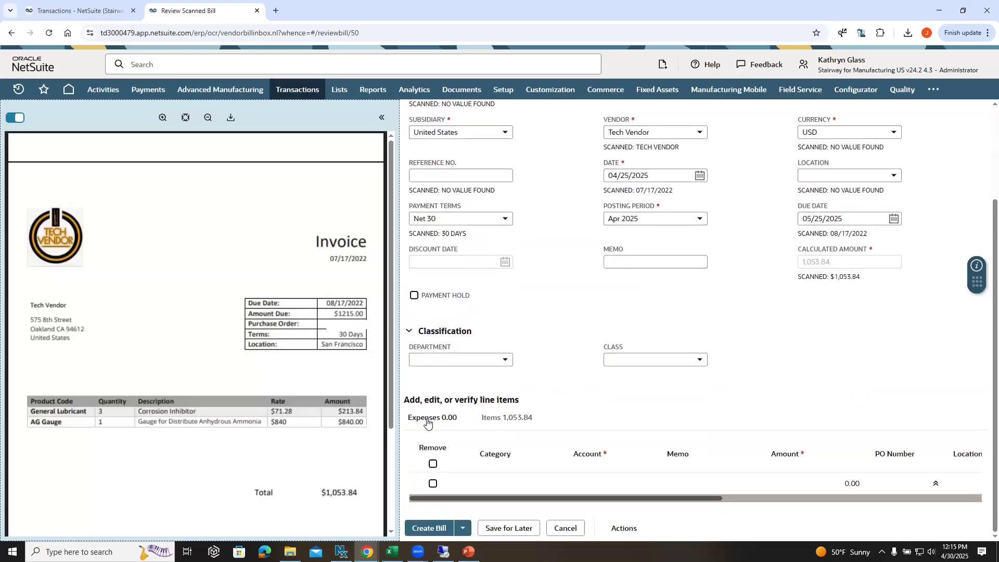
{"action": "left_click", "coordinate": [503, 418]}
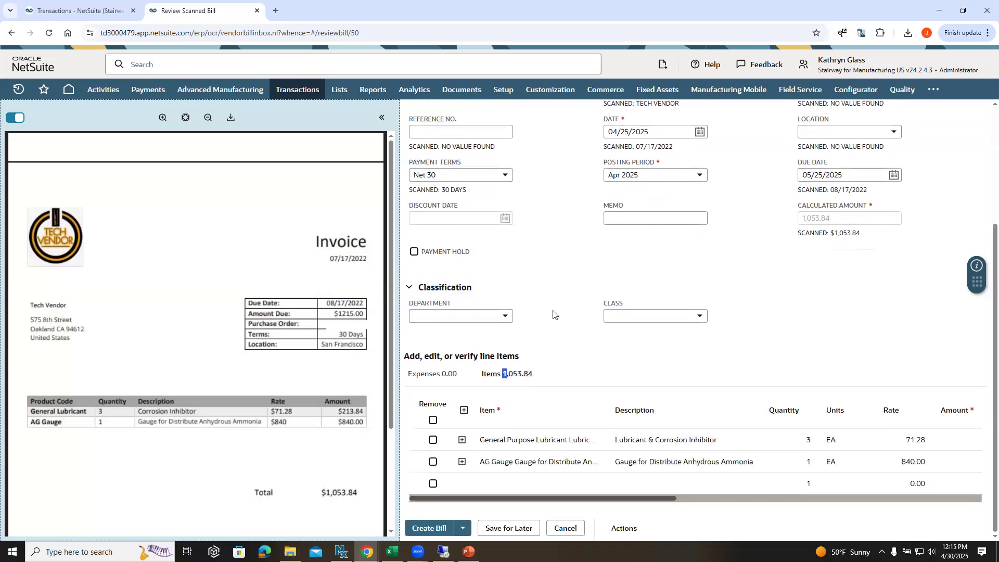
{"action": "left_click", "coordinate": [543, 439]}
{"action": "scroll", "coordinate": [560, 382], "scroll_direction": "down", "scroll_amount": 1}
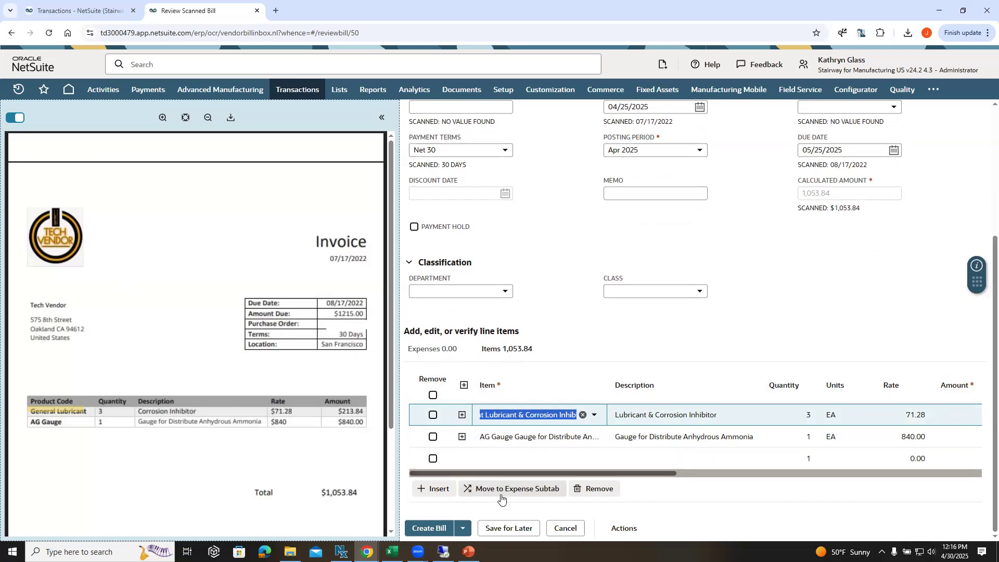
{"action": "scroll", "coordinate": [523, 290], "scroll_direction": "up", "scroll_amount": 4}
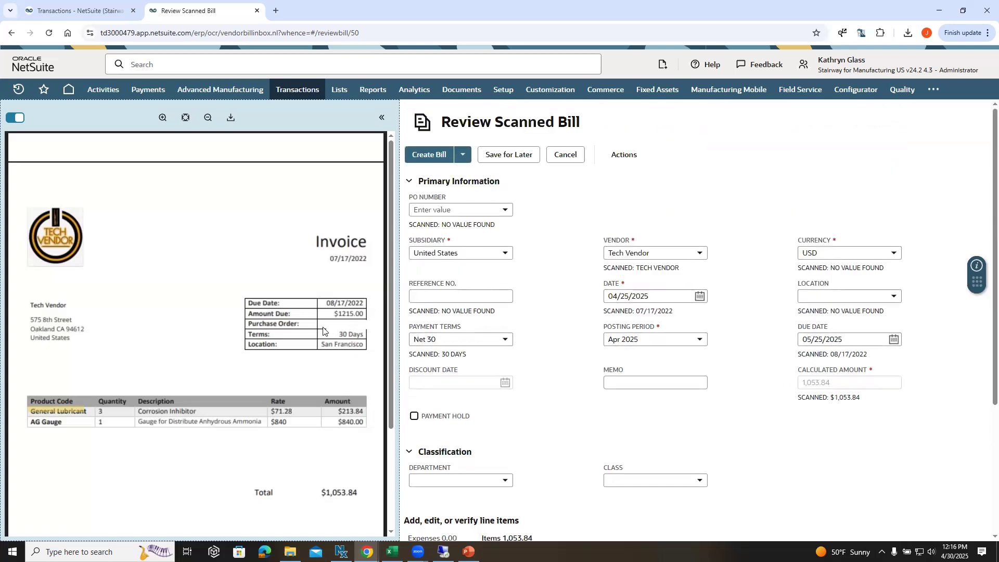
{"action": "scroll", "coordinate": [572, 353], "scroll_direction": "down", "scroll_amount": 4}
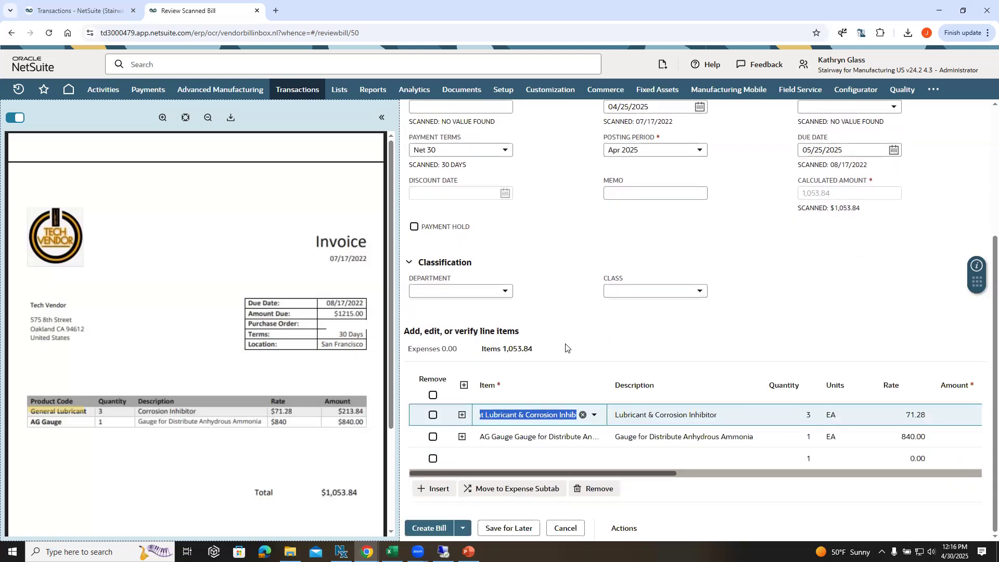
{"action": "left_click_drag", "start_coordinate": [612, 473], "coordinate": [603, 450]}
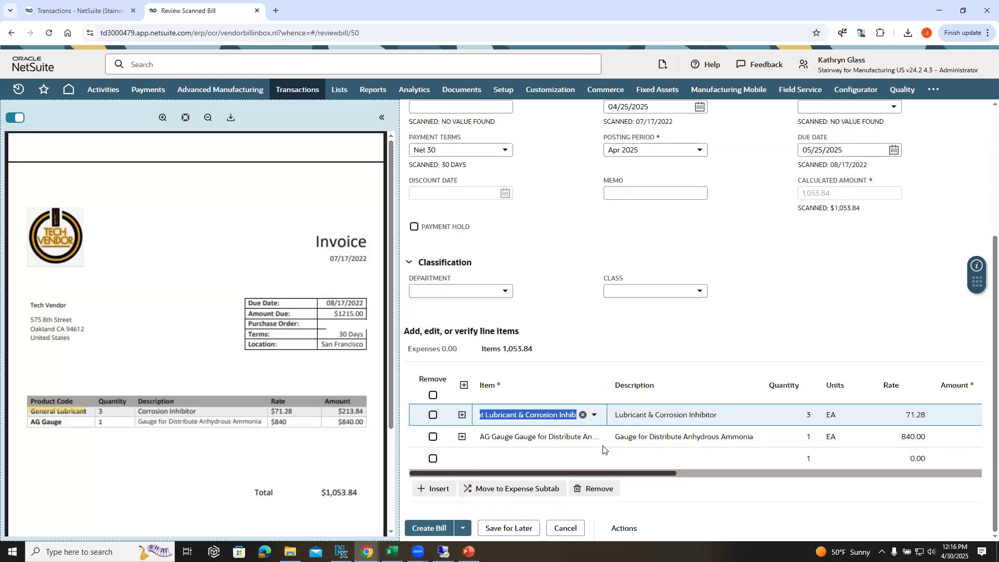
{"action": "left_click_drag", "start_coordinate": [508, 473], "coordinate": [775, 477]}
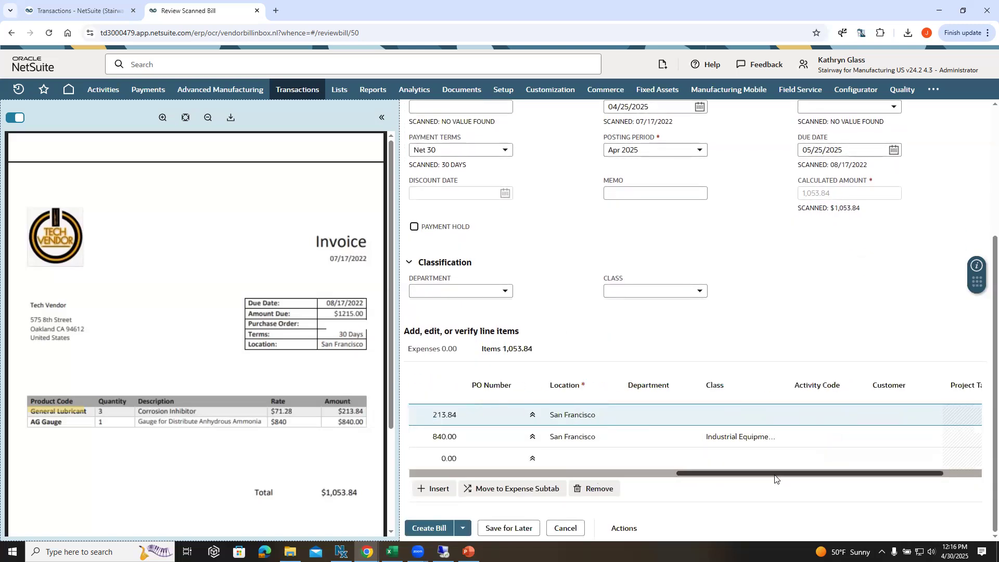
Step: Create the vendor bill from the reviewed Tech Vendor scan and check its approval status
{"action": "scroll", "coordinate": [773, 468], "scroll_direction": "up", "scroll_amount": 4}
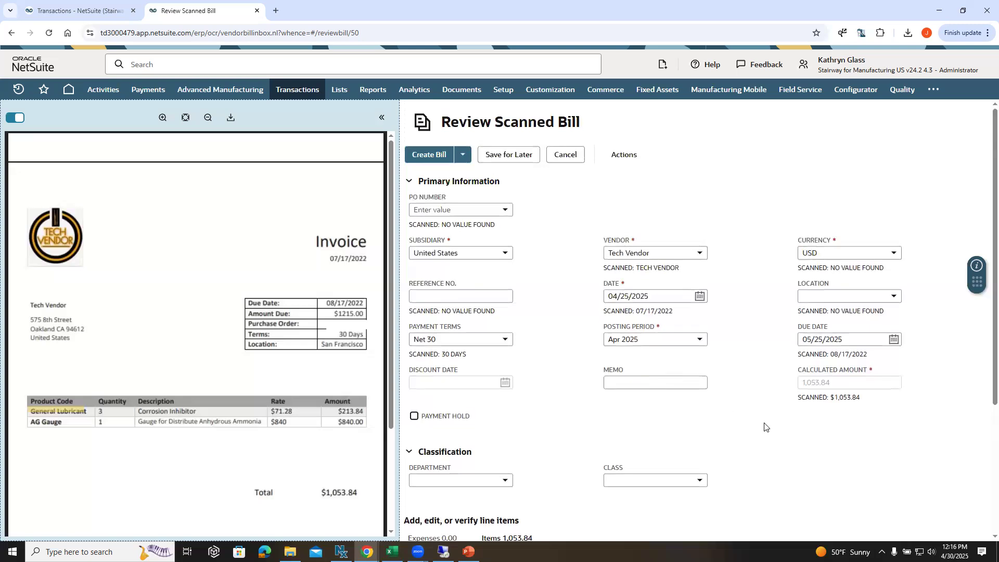
{"action": "left_click", "coordinate": [434, 155]}
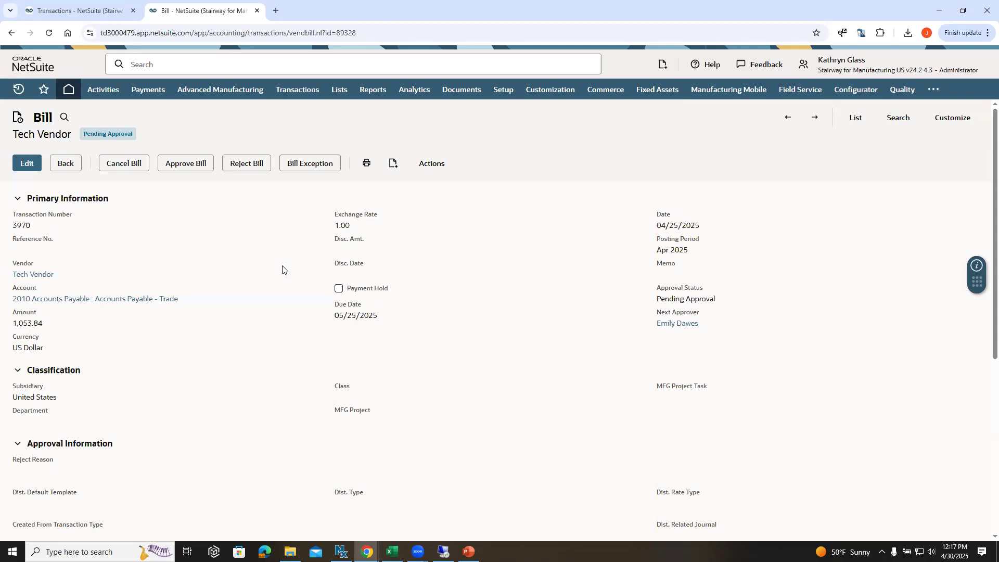
{"action": "left_click_drag", "start_coordinate": [148, 137], "coordinate": [79, 135]}
Step: Read the new bill's approval exception, return to the bill and check its approval status and next approver
{"action": "left_click", "coordinate": [316, 165]}
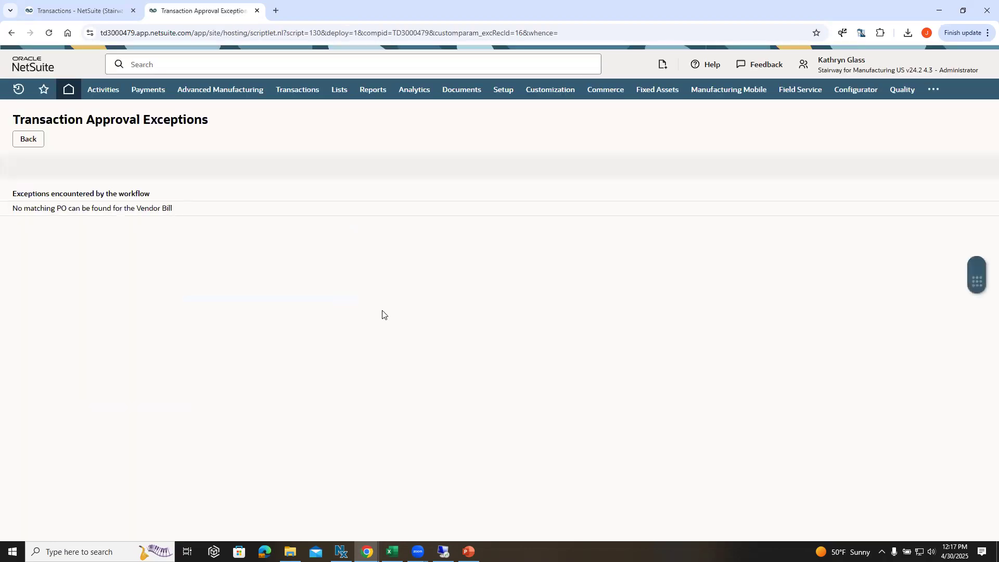
{"action": "left_click_drag", "start_coordinate": [59, 209], "coordinate": [180, 218]}
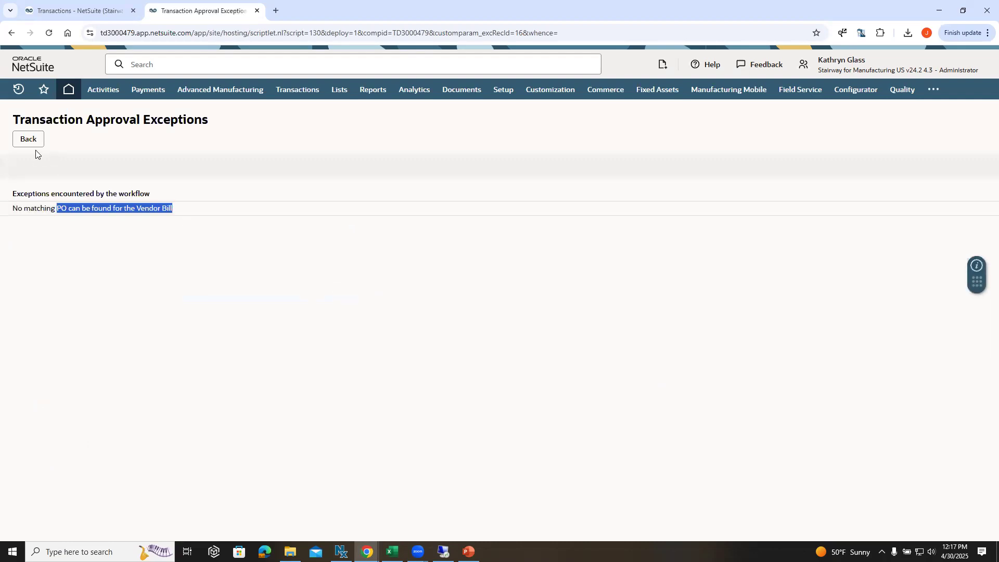
{"action": "left_click", "coordinate": [30, 141]}
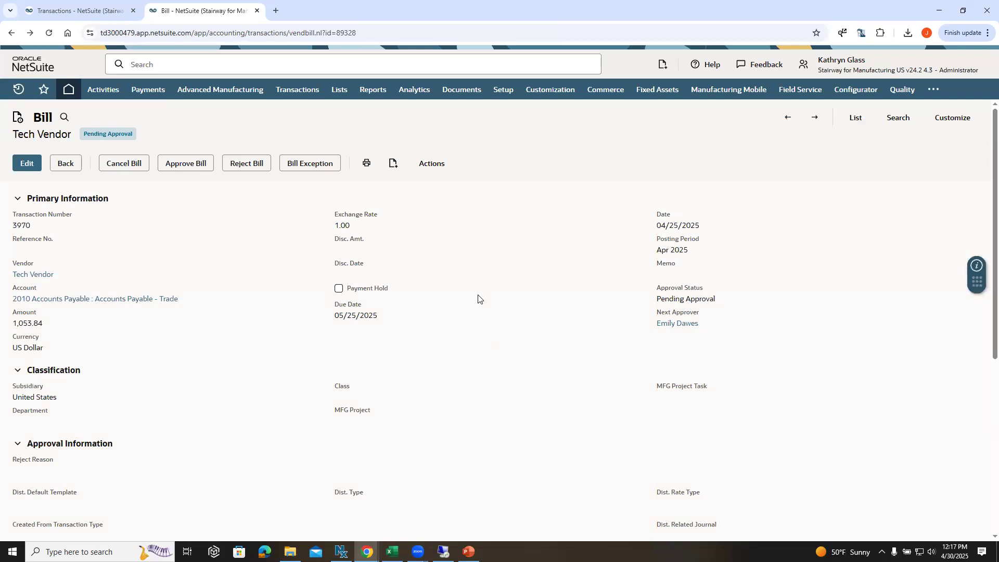
{"action": "left_click_drag", "start_coordinate": [137, 137], "coordinate": [83, 133]}
{"action": "mouse_move", "coordinate": [674, 327]}
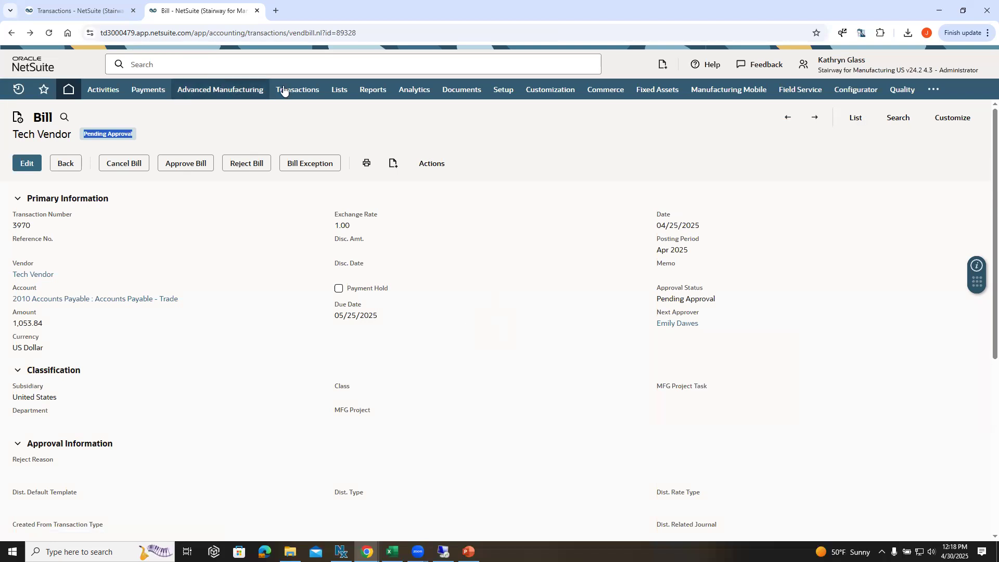
Step: Return to the scanned vendor bills list and open PO4315 No Issues.pdf for review
{"action": "mouse_move", "coordinate": [287, 90]}
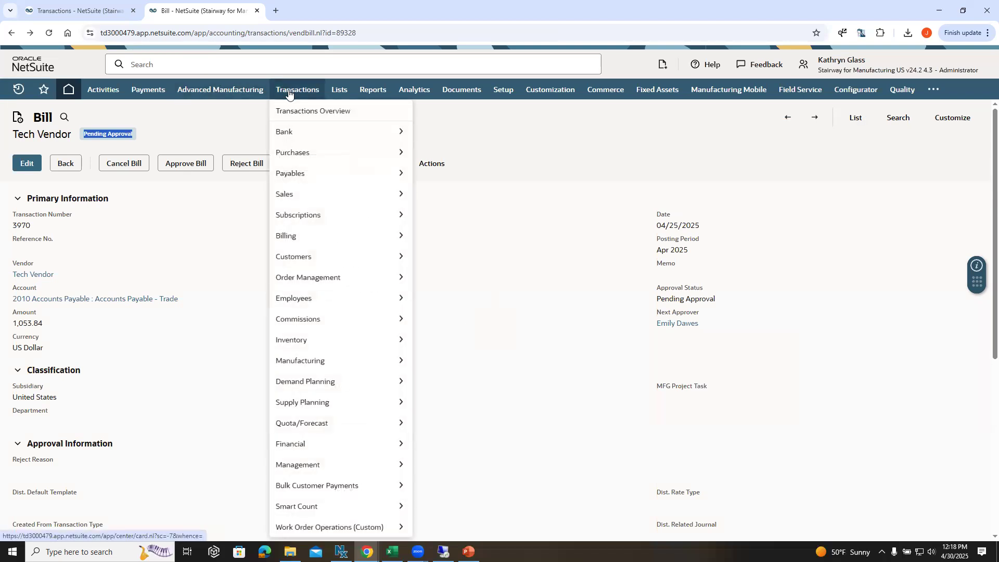
{"action": "left_click", "coordinate": [457, 326]}
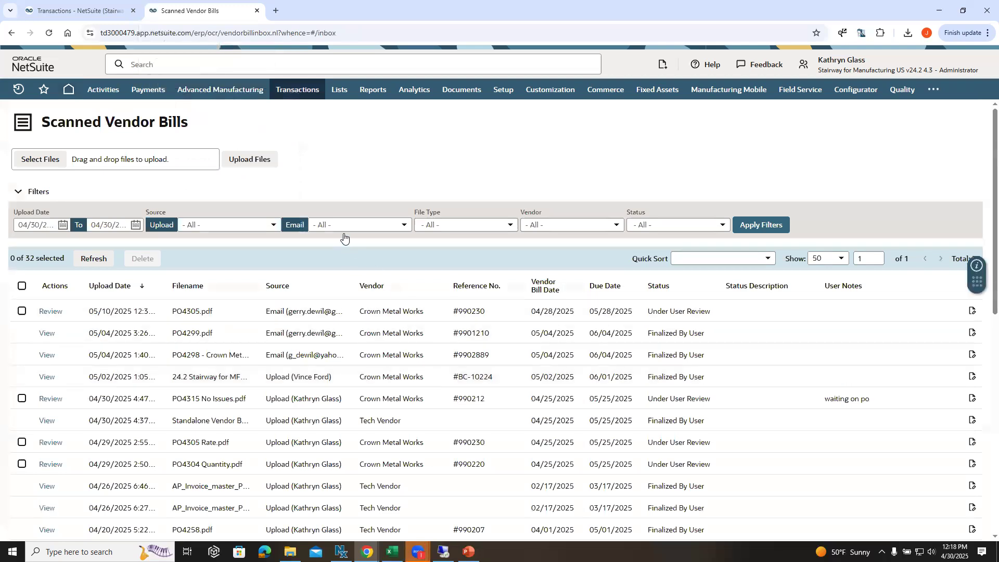
{"action": "scroll", "coordinate": [351, 187], "scroll_direction": "down", "scroll_amount": 2}
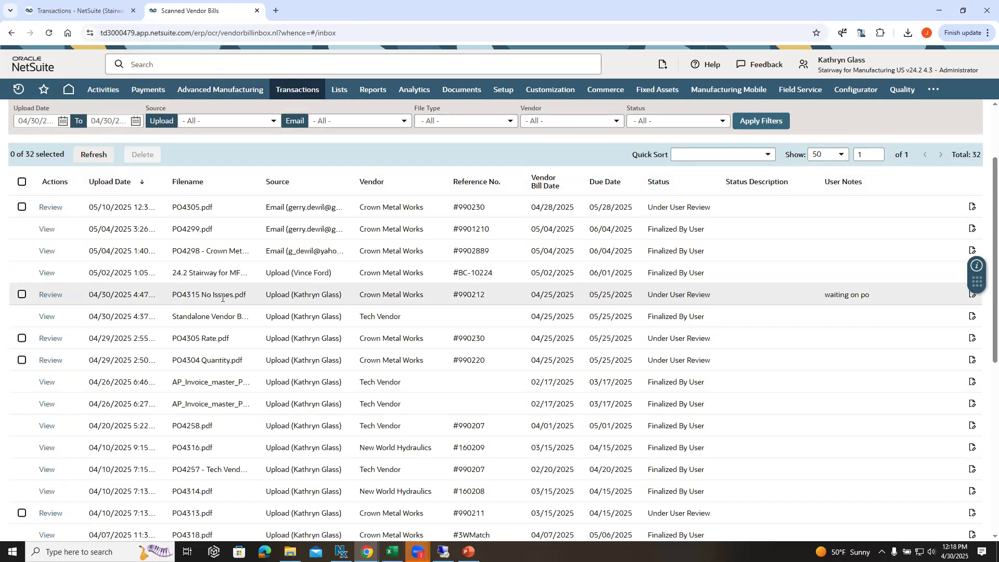
{"action": "left_click_drag", "start_coordinate": [182, 295], "coordinate": [244, 303]}
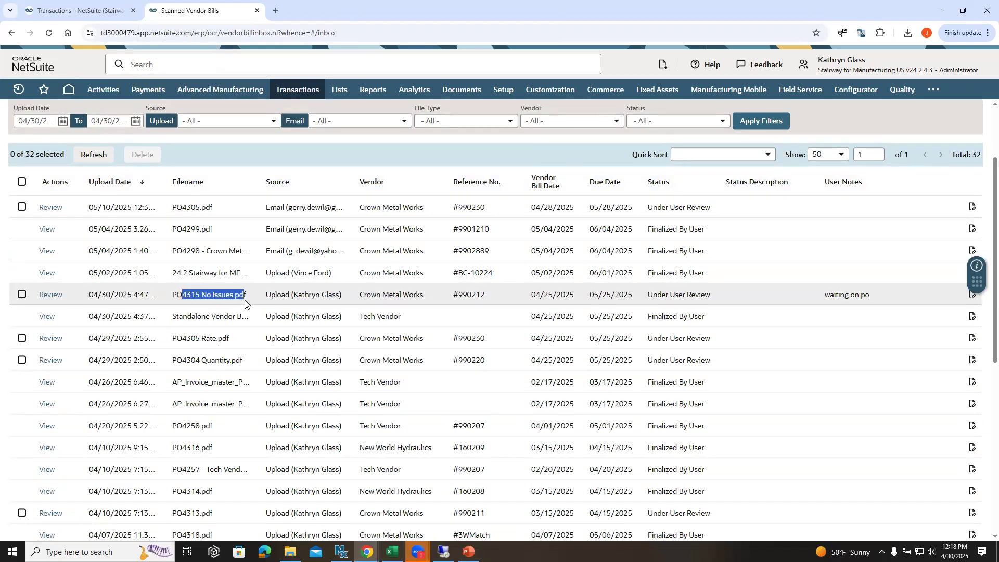
{"action": "left_click", "coordinate": [48, 296]}
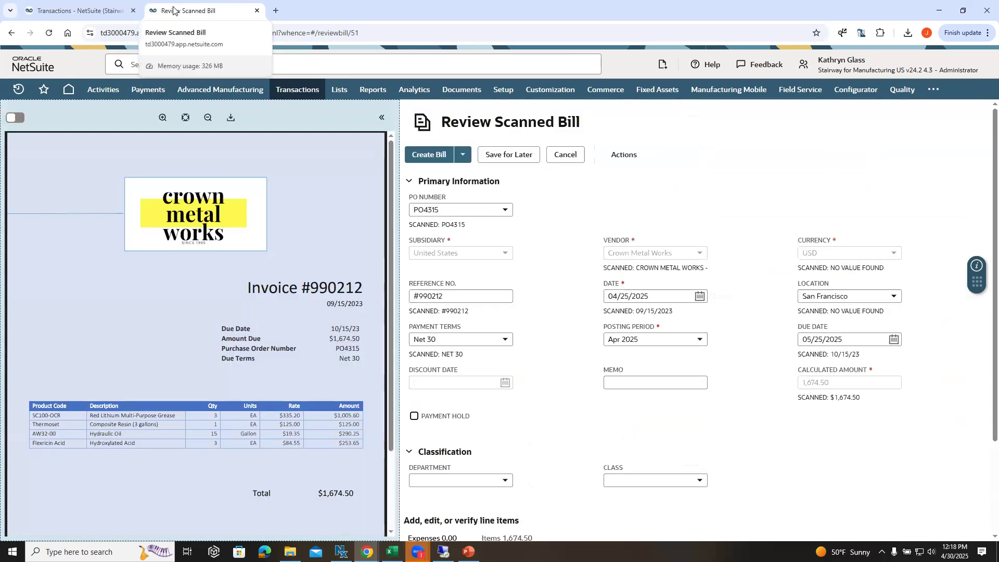
Step: Compare the scanned PO number and payment terms with the purchase order number and due terms on the invoice image
{"action": "left_click_drag", "start_coordinate": [465, 225], "coordinate": [428, 232]}
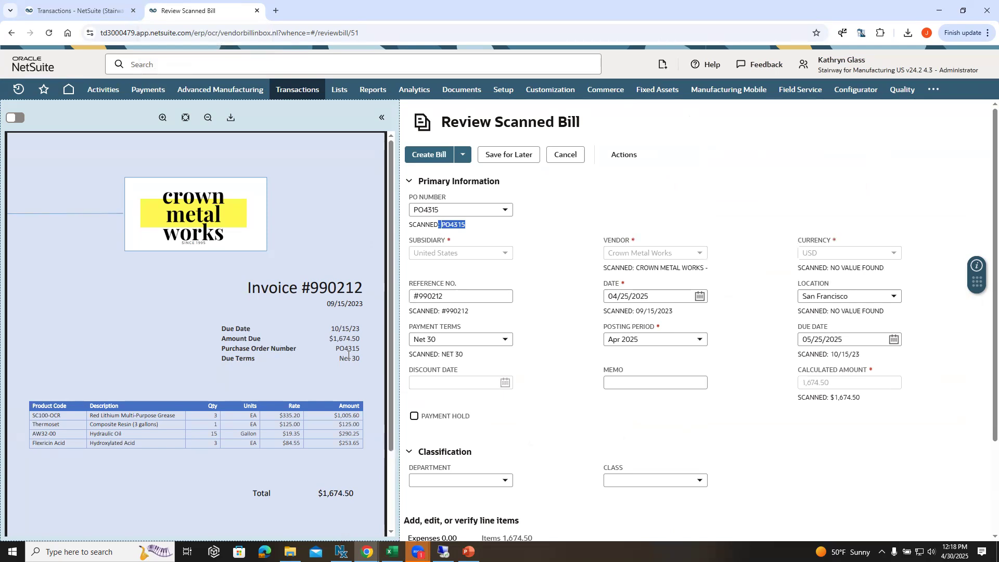
{"action": "left_click_drag", "start_coordinate": [358, 347], "coordinate": [334, 349]}
{"action": "scroll", "coordinate": [486, 289], "scroll_direction": "down", "scroll_amount": 1}
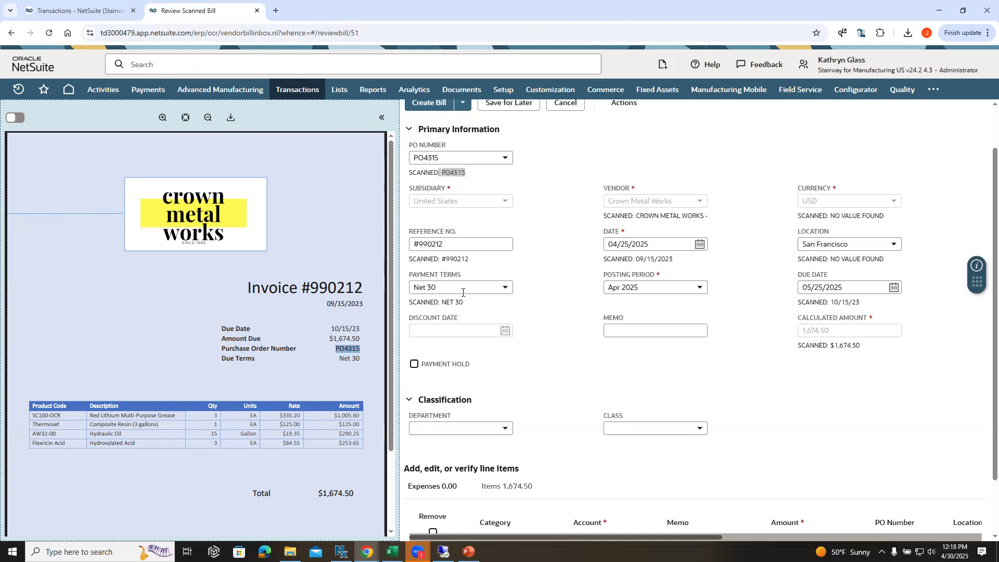
{"action": "scroll", "coordinate": [462, 292], "scroll_direction": "up", "scroll_amount": 1}
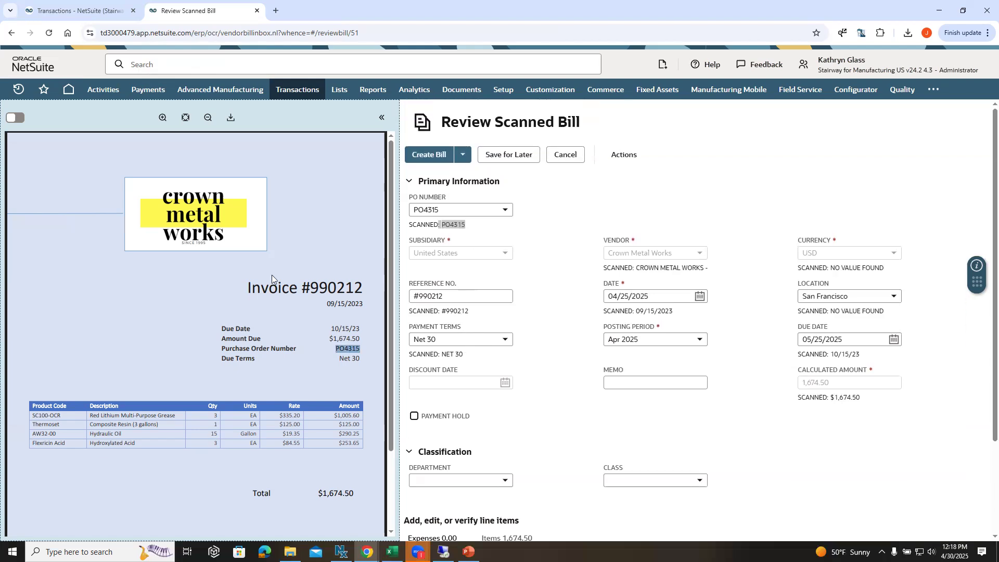
{"action": "left_click_drag", "start_coordinate": [442, 354], "coordinate": [464, 359]}
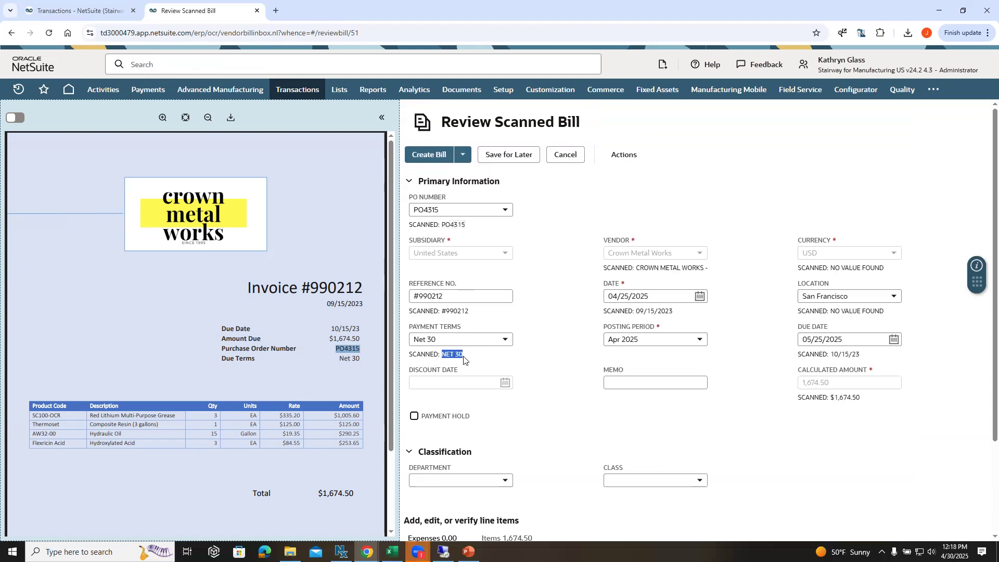
{"action": "left_click", "coordinate": [340, 361]}
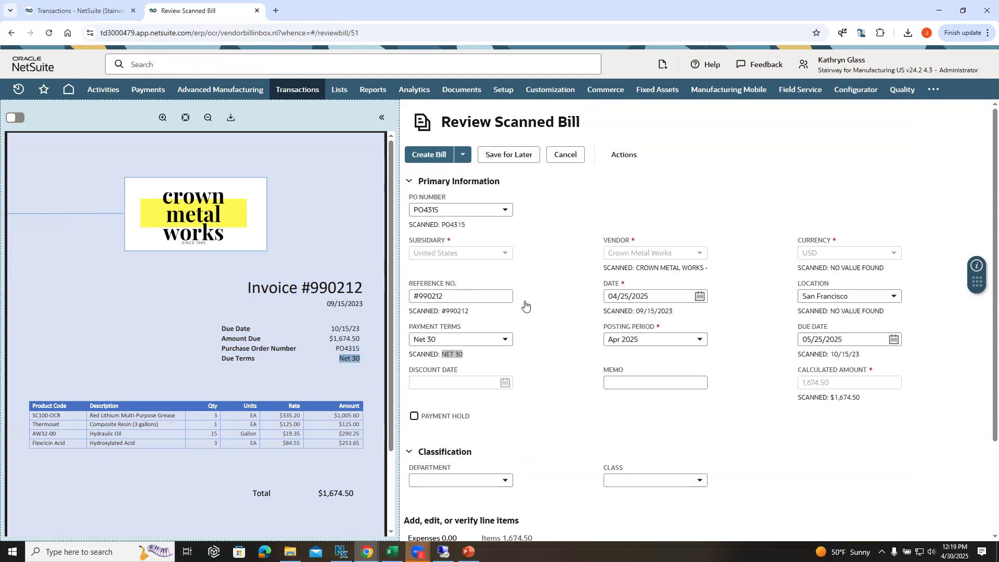
Step: Examine the scanned bill's item lines against the product table on the Crown Metal Works invoice
{"action": "scroll", "coordinate": [526, 282], "scroll_direction": "down", "scroll_amount": 1}
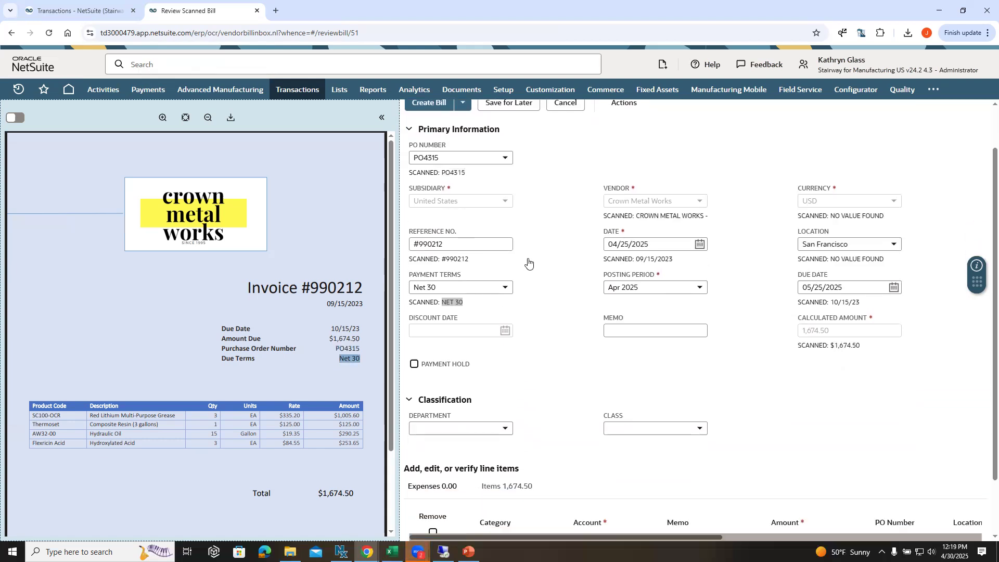
{"action": "scroll", "coordinate": [525, 254], "scroll_direction": "down", "scroll_amount": 2}
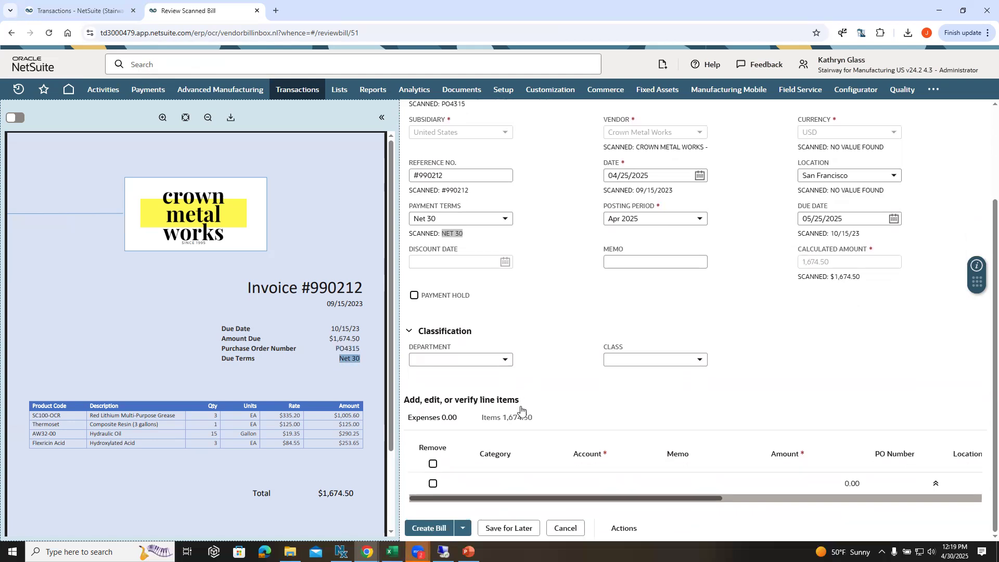
{"action": "left_click", "coordinate": [512, 418]}
{"action": "scroll", "coordinate": [518, 421], "scroll_direction": "down", "scroll_amount": 2}
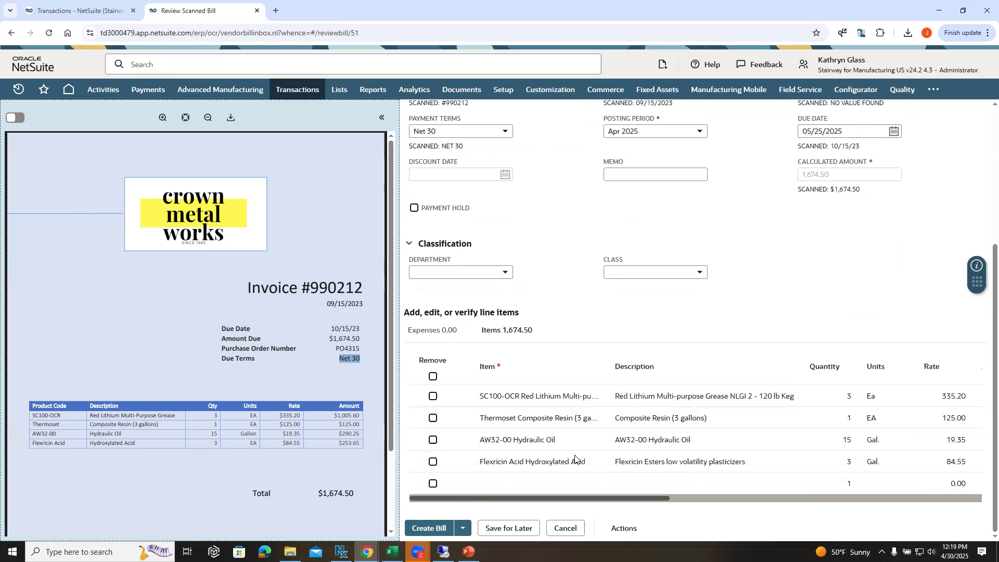
Step: Create the vendor bill from the reviewed scan and open the Scanned Vendor Bills list in a separate browser tab
{"action": "scroll", "coordinate": [671, 406], "scroll_direction": "up", "scroll_amount": 5}
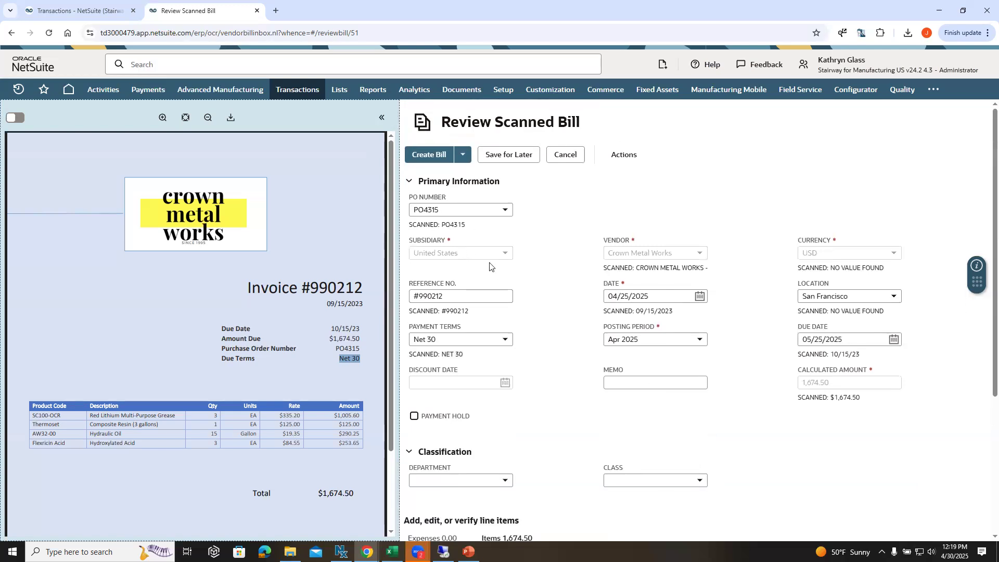
{"action": "left_click", "coordinate": [429, 160]}
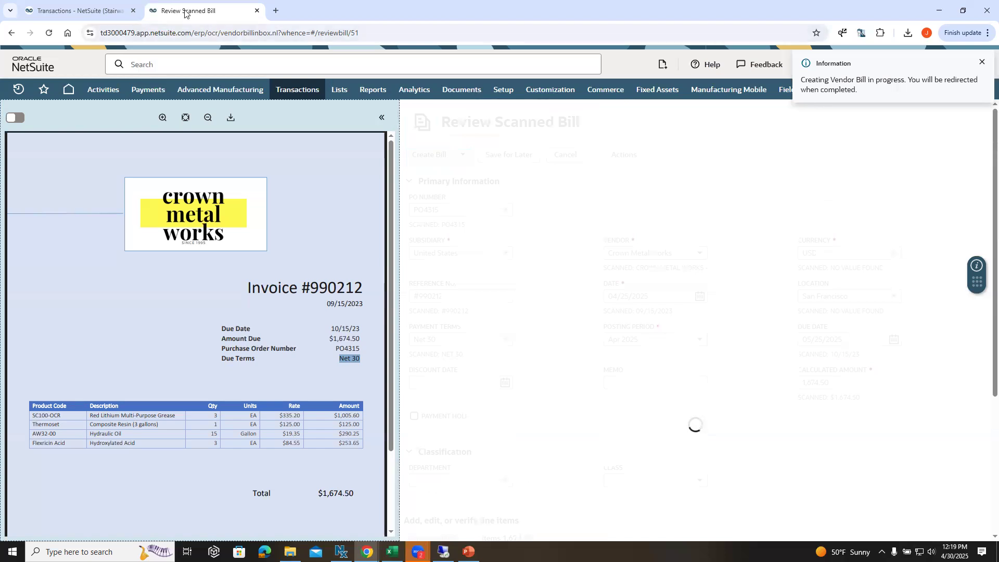
{"action": "mouse_move", "coordinate": [294, 93]}
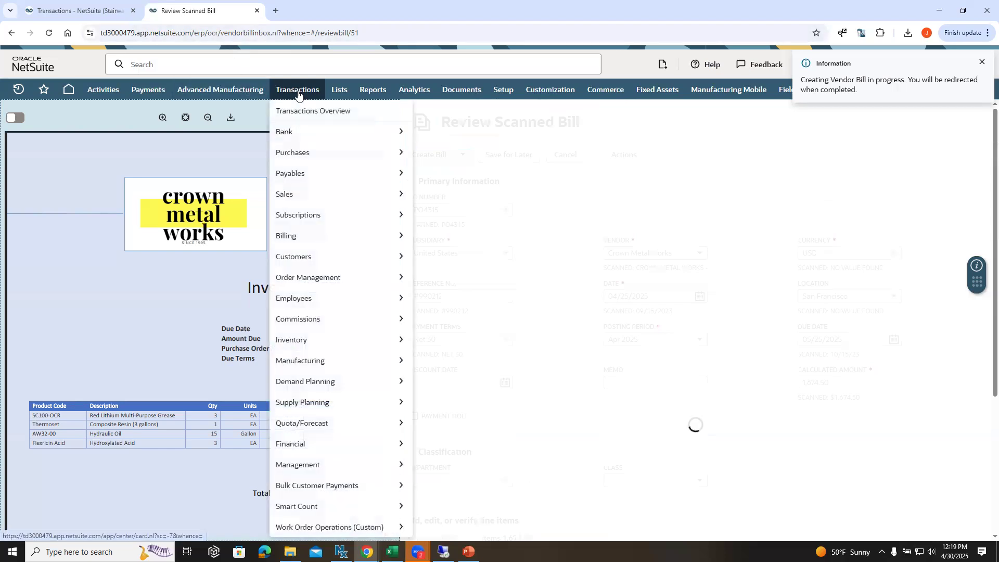
{"action": "mouse_move", "coordinate": [303, 154]}
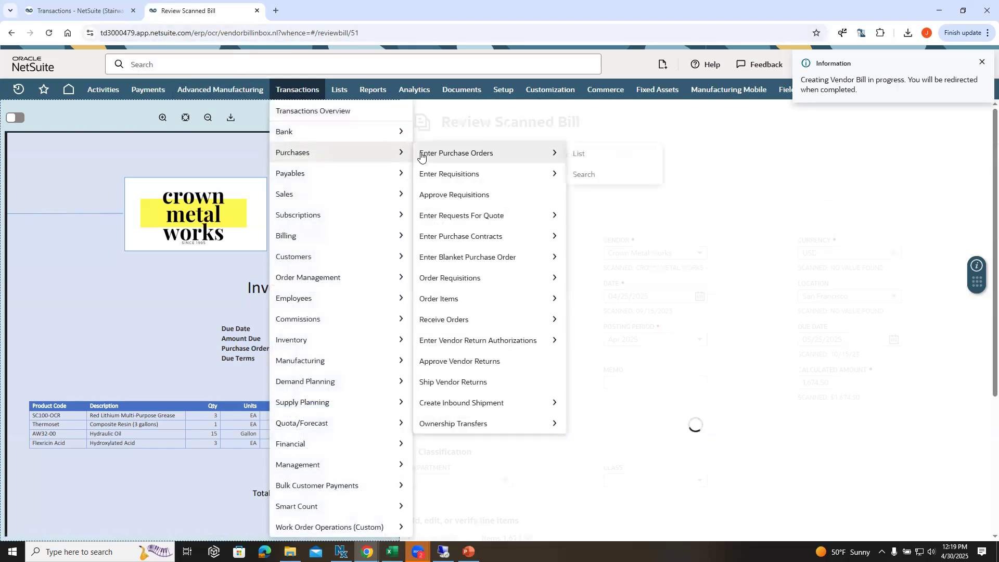
{"action": "mouse_move", "coordinate": [330, 173]}
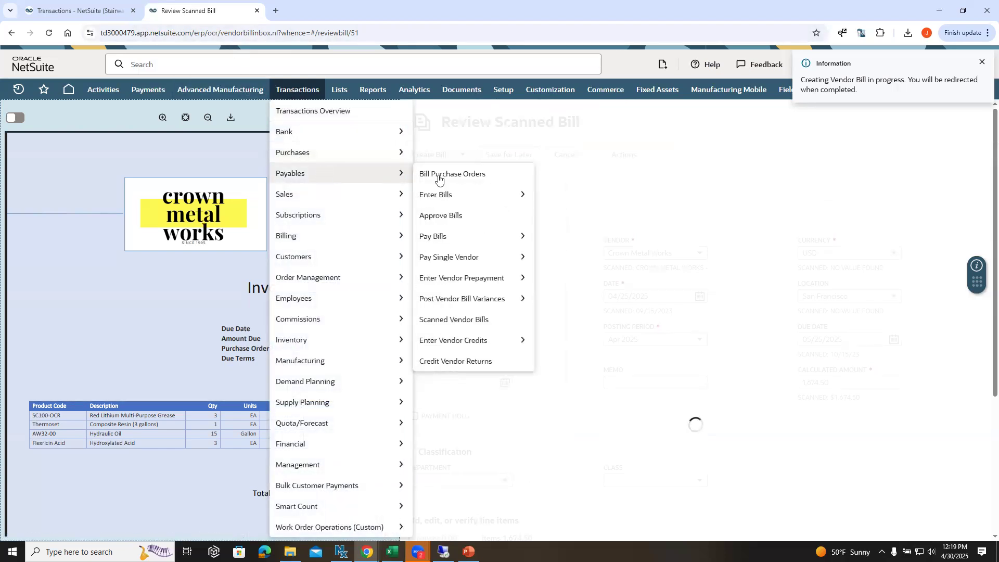
{"action": "right_click", "coordinate": [474, 323]}
{"action": "left_click", "coordinate": [502, 331]}
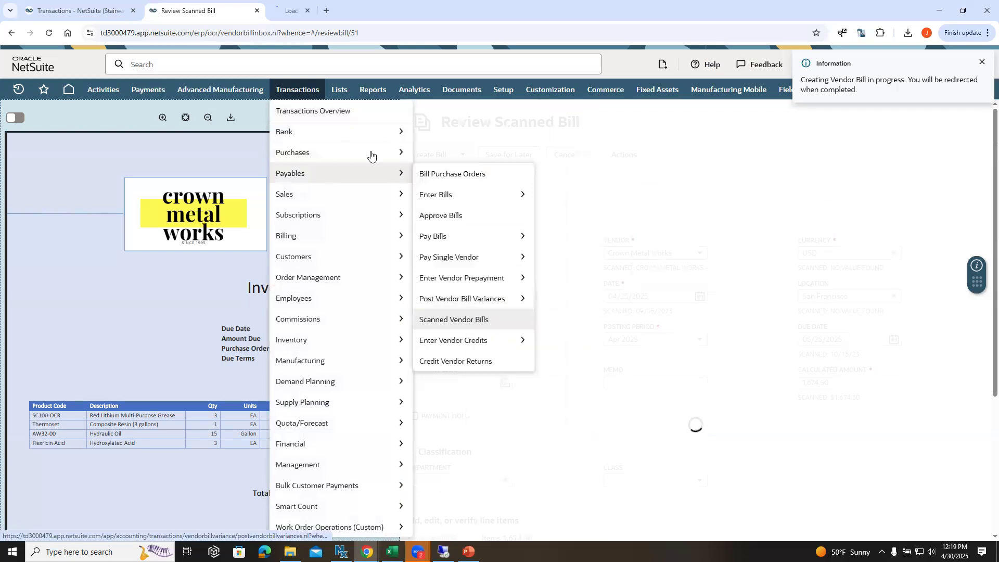
{"action": "left_click", "coordinate": [309, 16]}
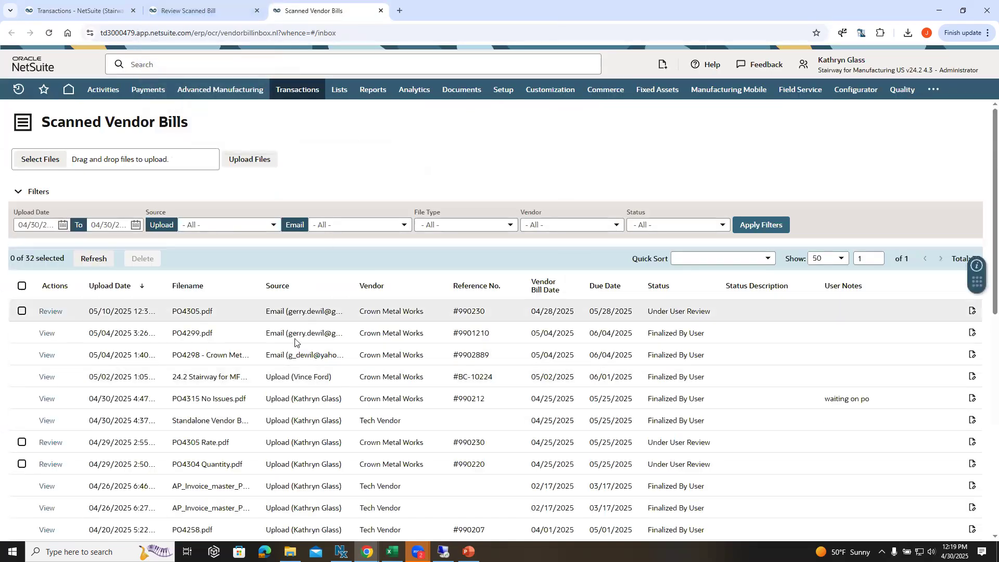
Step: Return to the created Crown Metal Works bill and check its 3 Way Match details and approval status
{"action": "left_click", "coordinate": [221, 12]}
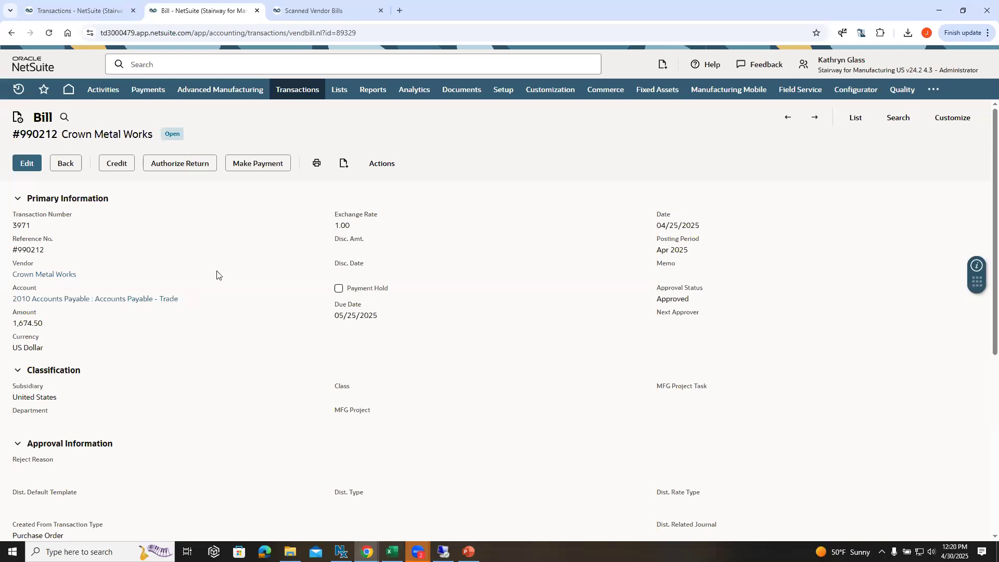
{"action": "scroll", "coordinate": [216, 276], "scroll_direction": "down", "scroll_amount": 6}
{"action": "left_click", "coordinate": [146, 260]}
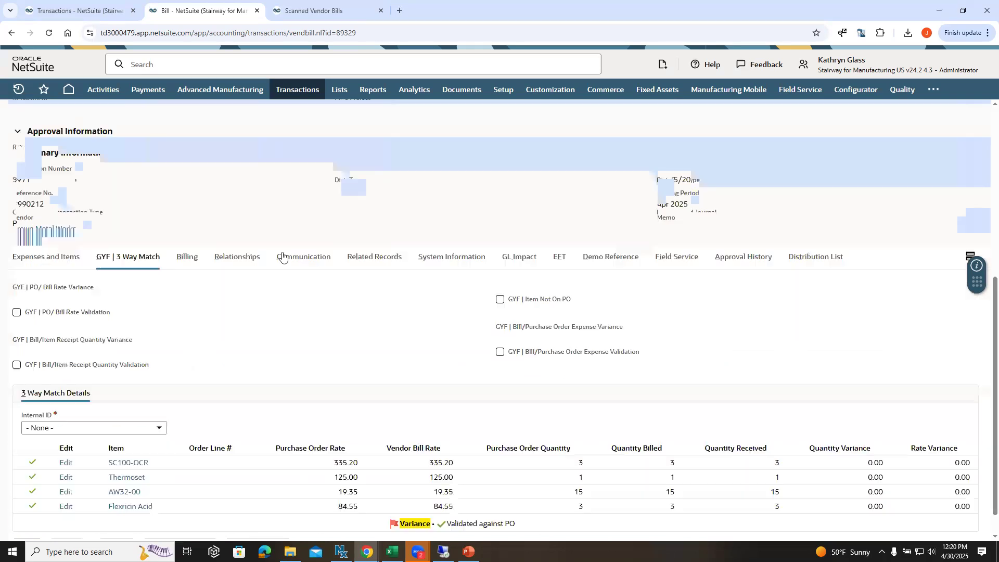
{"action": "scroll", "coordinate": [285, 257], "scroll_direction": "down", "scroll_amount": 1}
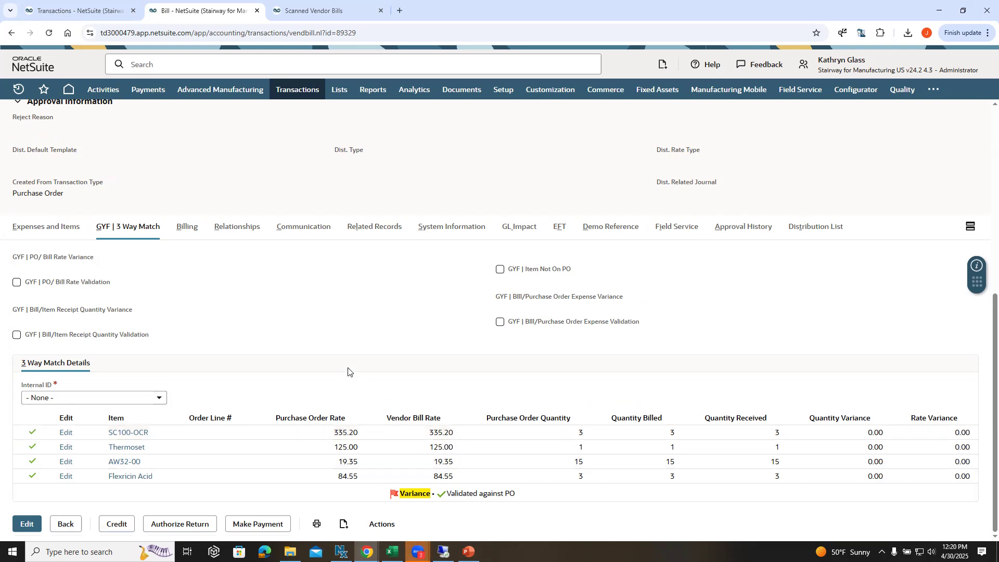
{"action": "scroll", "coordinate": [341, 364], "scroll_direction": "up", "scroll_amount": 7}
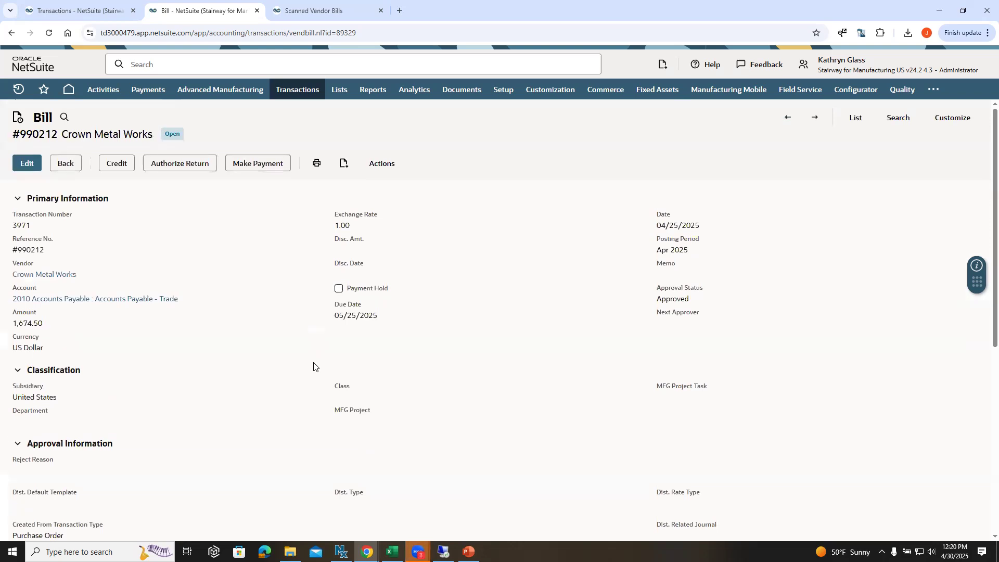
Step: Check the files attached to the bill under its communication records for the scanned invoice PDF
{"action": "scroll", "coordinate": [260, 351], "scroll_direction": "down", "scroll_amount": 2}
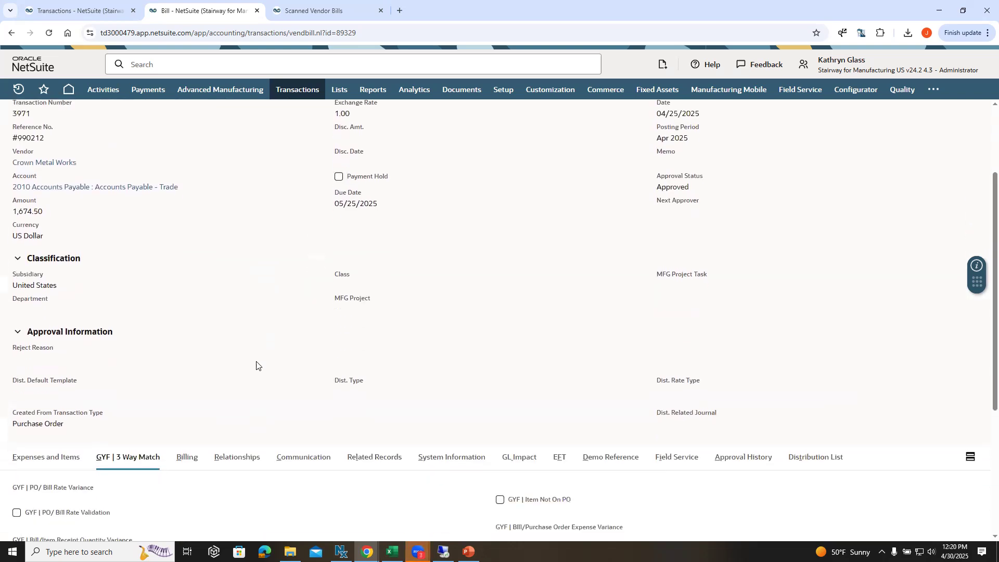
{"action": "scroll", "coordinate": [256, 365], "scroll_direction": "down", "scroll_amount": 1}
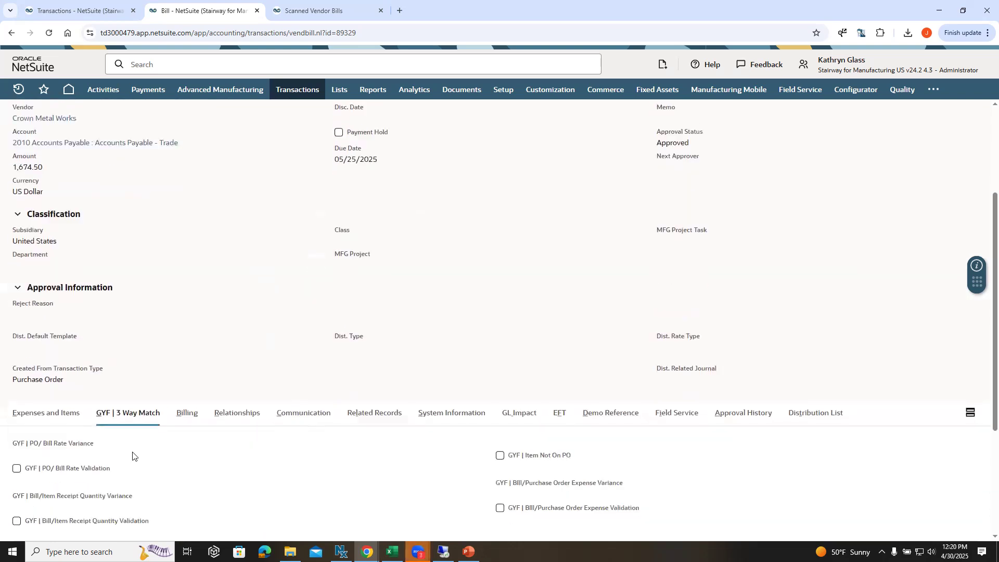
{"action": "left_click", "coordinate": [303, 413]}
{"action": "left_click", "coordinate": [127, 448]}
{"action": "scroll", "coordinate": [178, 301], "scroll_direction": "down", "scroll_amount": 1}
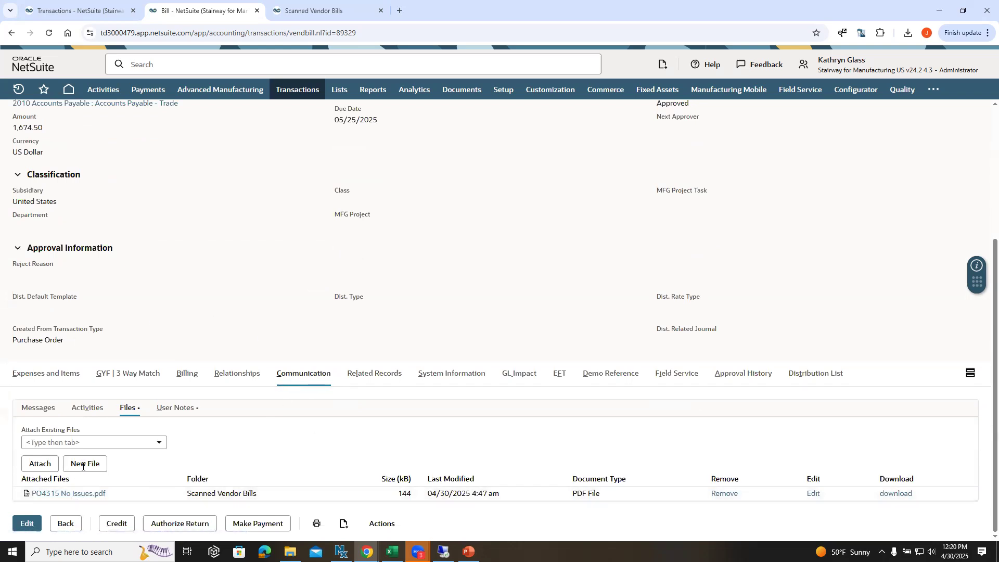
{"action": "scroll", "coordinate": [225, 363], "scroll_direction": "up", "scroll_amount": 2}
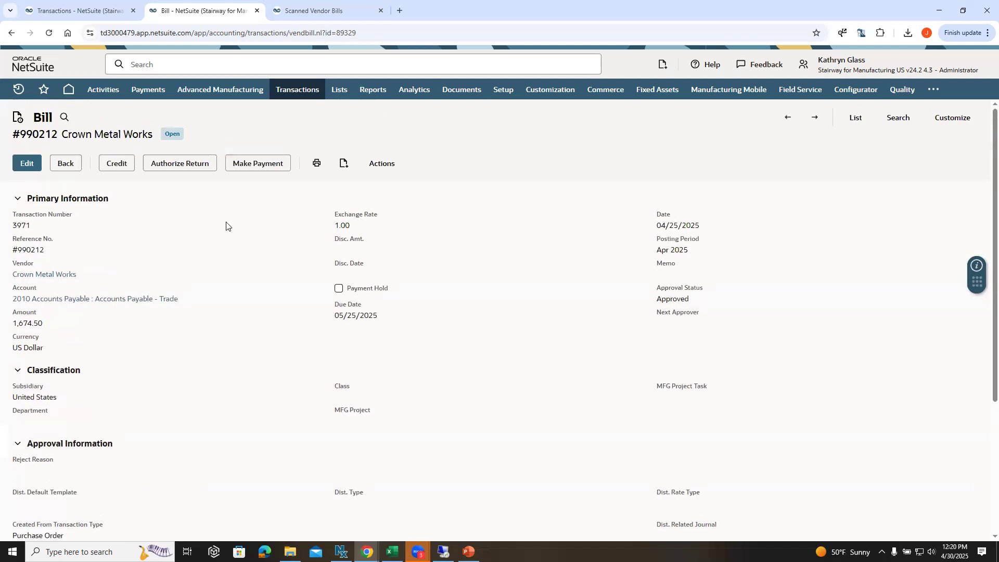
Step: Close the bill, return to the scanned vendor bills list and open PO4305 Rate.pdf for review
{"action": "left_click", "coordinate": [301, 16]}
{"action": "left_click", "coordinate": [256, 11]}
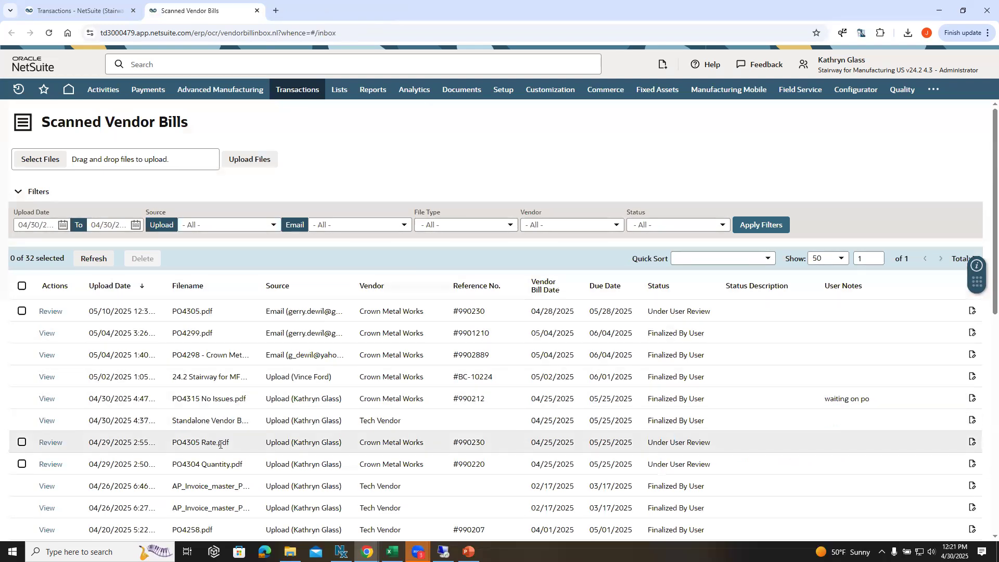
{"action": "left_click_drag", "start_coordinate": [231, 443], "coordinate": [180, 447]}
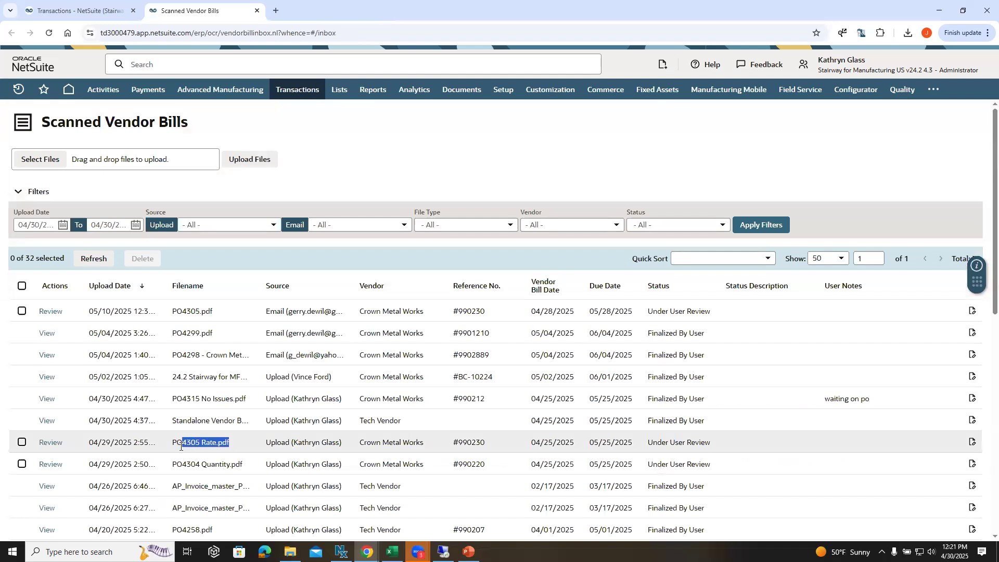
{"action": "left_click", "coordinate": [51, 443]}
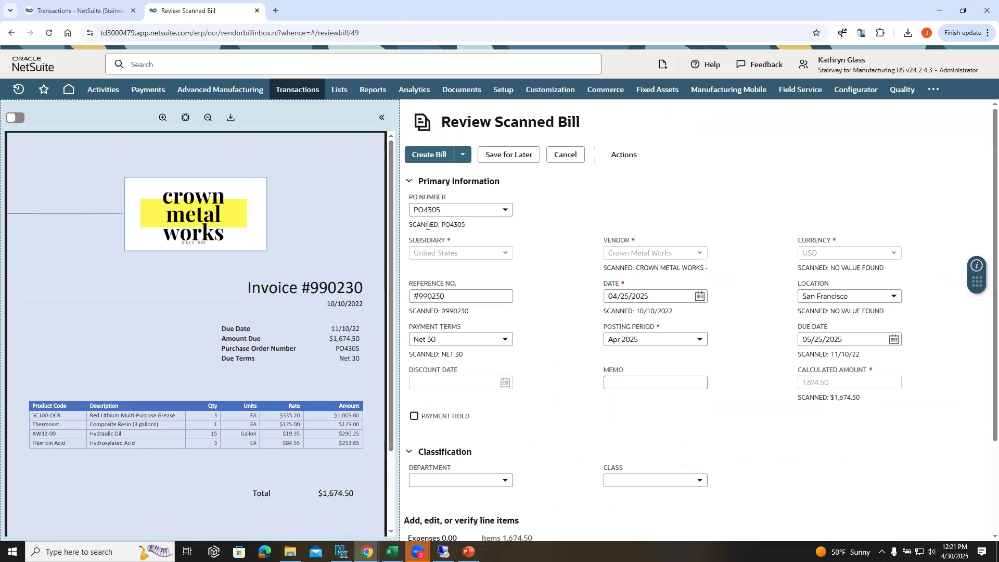
Step: Examine the scanned bill's item lines, including the warnings on the grease and composite resin amounts
{"action": "scroll", "coordinate": [536, 235], "scroll_direction": "down", "scroll_amount": 2}
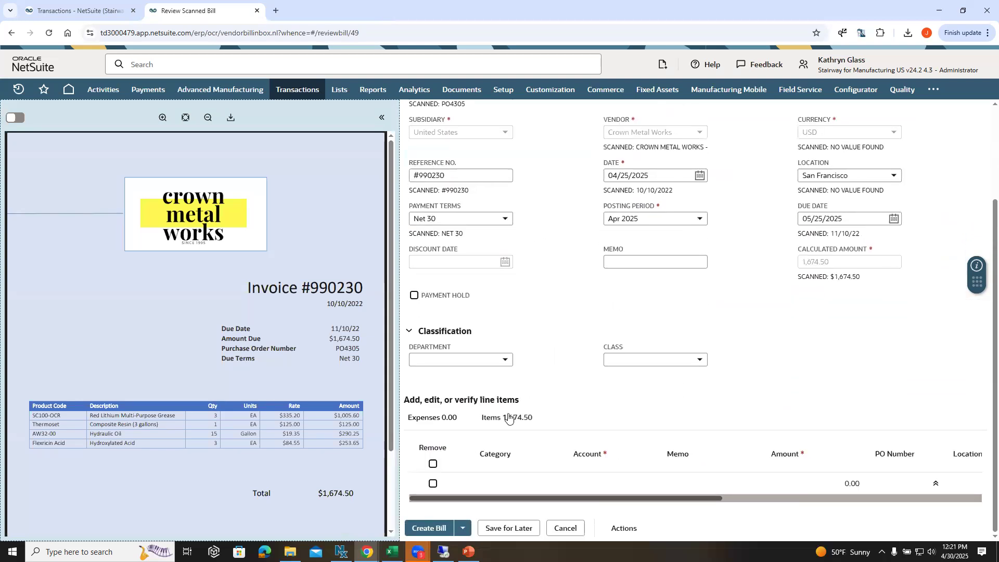
{"action": "scroll", "coordinate": [506, 424], "scroll_direction": "down", "scroll_amount": 2}
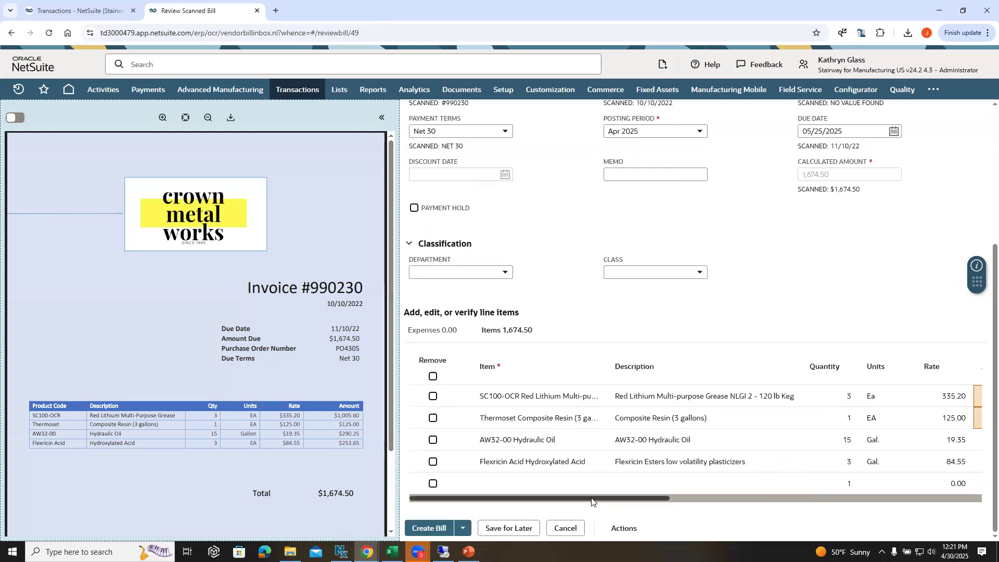
{"action": "left_click_drag", "start_coordinate": [593, 497], "coordinate": [690, 507]}
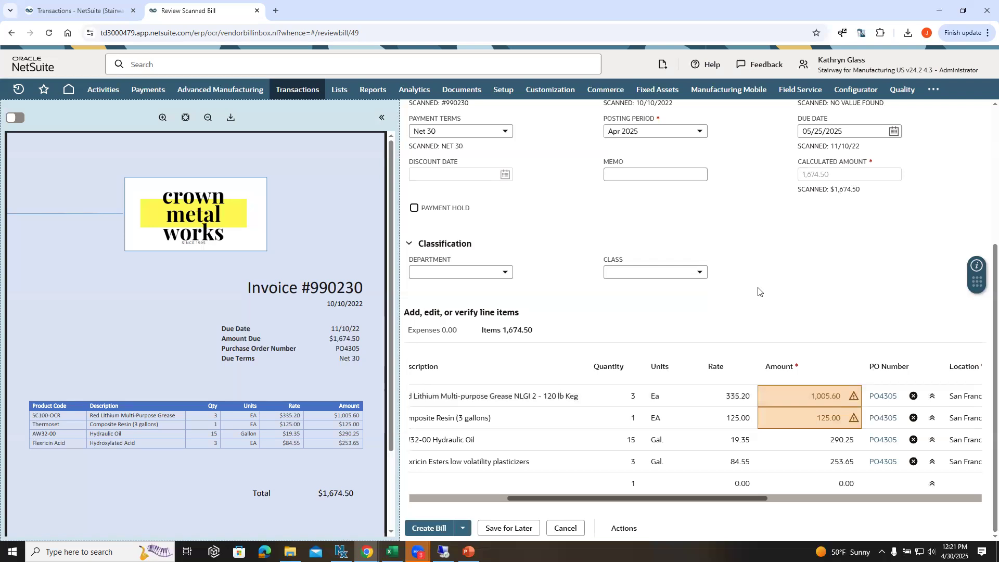
{"action": "scroll", "coordinate": [617, 267], "scroll_direction": "up", "scroll_amount": 4}
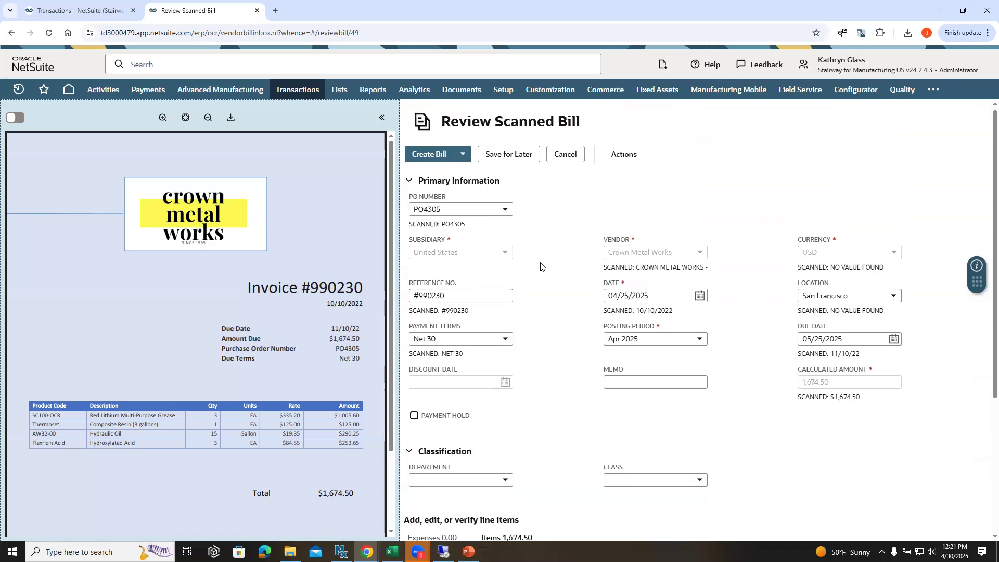
{"action": "scroll", "coordinate": [538, 265], "scroll_direction": "down", "scroll_amount": 4}
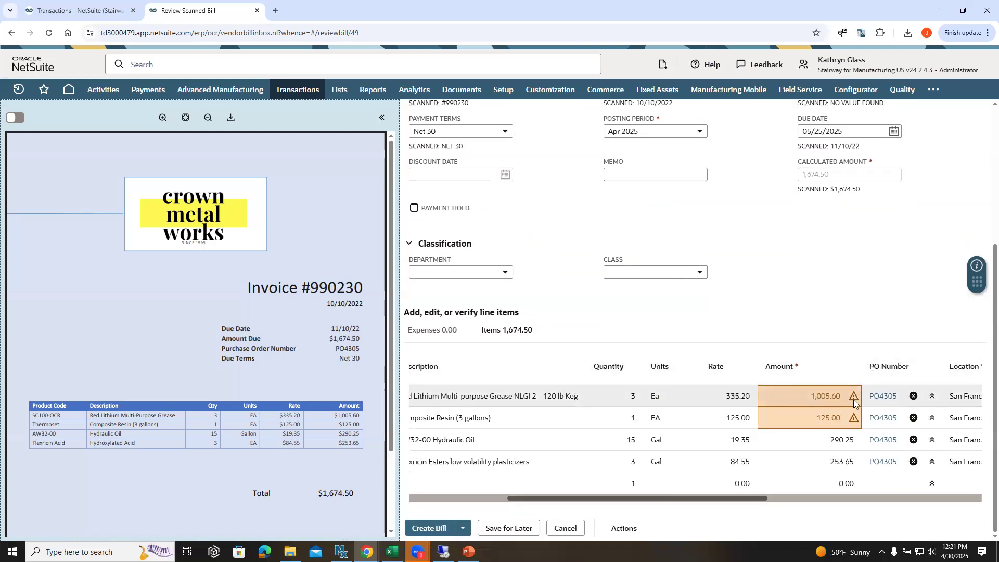
{"action": "mouse_move", "coordinate": [855, 398]}
Step: Open the purchase order linked to the grease line in a separate browser tab and check that item's rate
{"action": "right_click", "coordinate": [882, 399]}
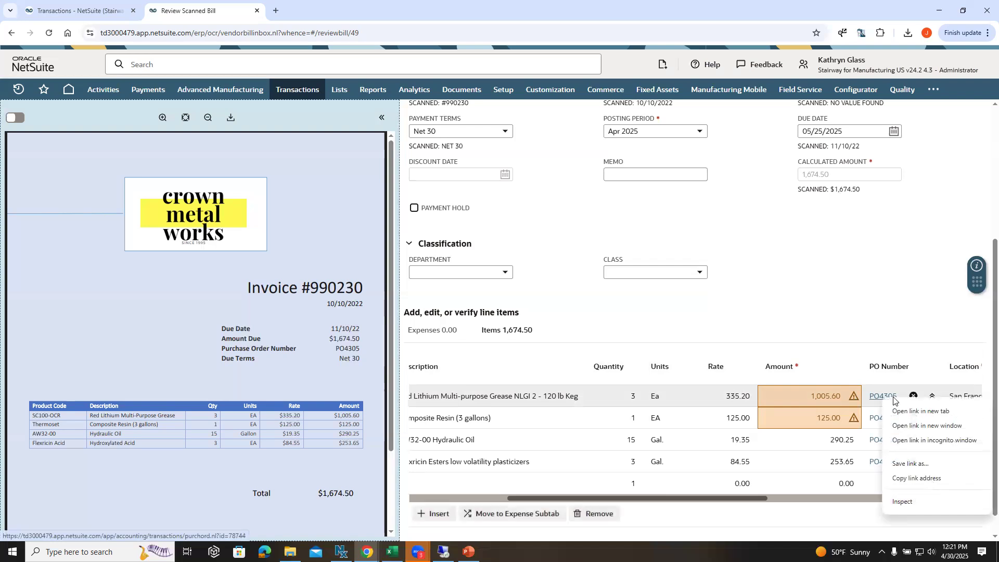
{"action": "left_click", "coordinate": [893, 407]}
{"action": "left_click", "coordinate": [326, 15]}
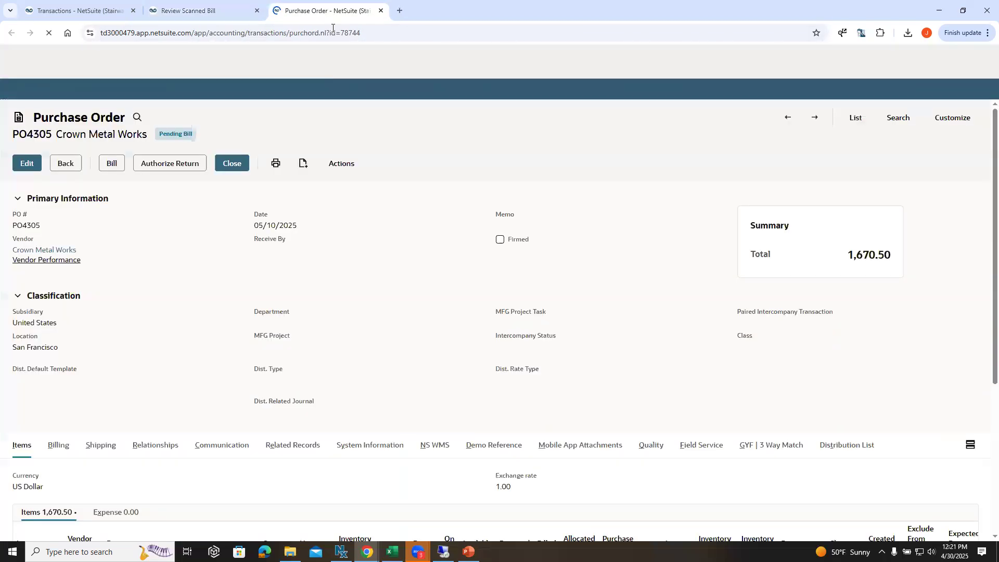
{"action": "scroll", "coordinate": [515, 291], "scroll_direction": "down", "scroll_amount": 5}
{"action": "double_click", "coordinate": [418, 358]}
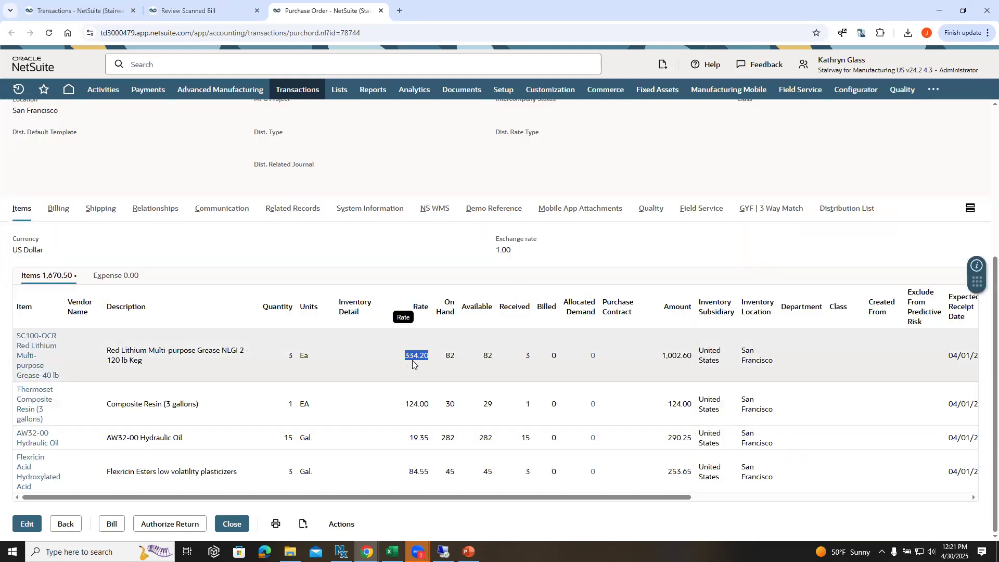
Step: Check the composite resin's rate on the purchase order and compare it with the flagged amounts on the scanned bill
{"action": "left_click", "coordinate": [423, 408]}
{"action": "left_click_drag", "start_coordinate": [407, 412], "coordinate": [404, 411]}
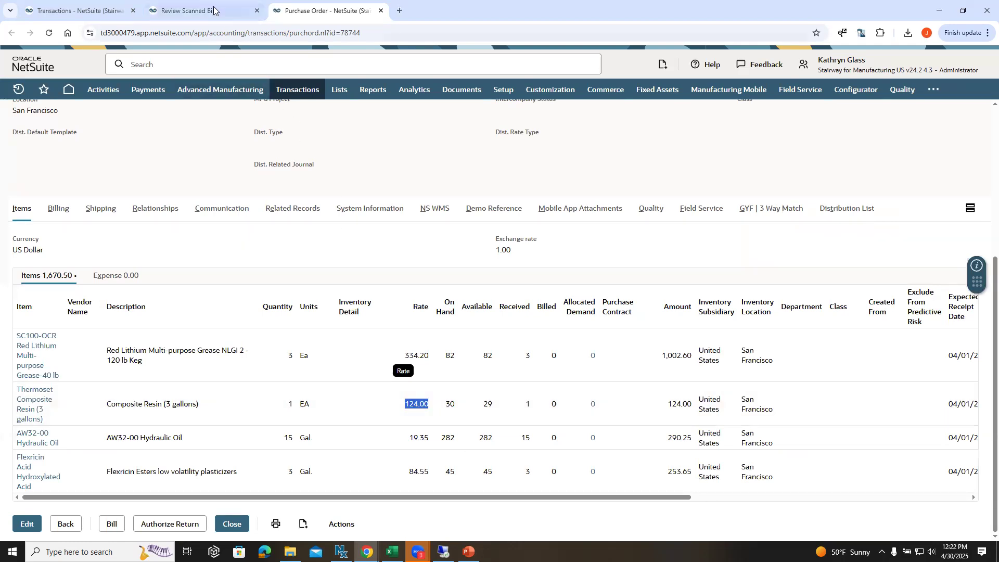
{"action": "key", "text": "ctrl+shift+Tab"}
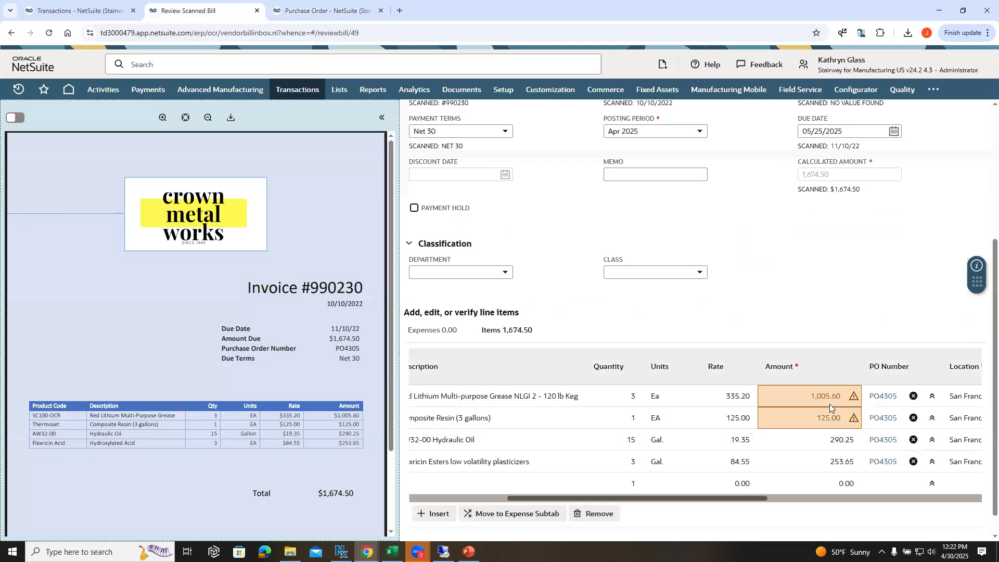
{"action": "mouse_move", "coordinate": [816, 415]}
{"action": "scroll", "coordinate": [726, 347], "scroll_direction": "up", "scroll_amount": 4}
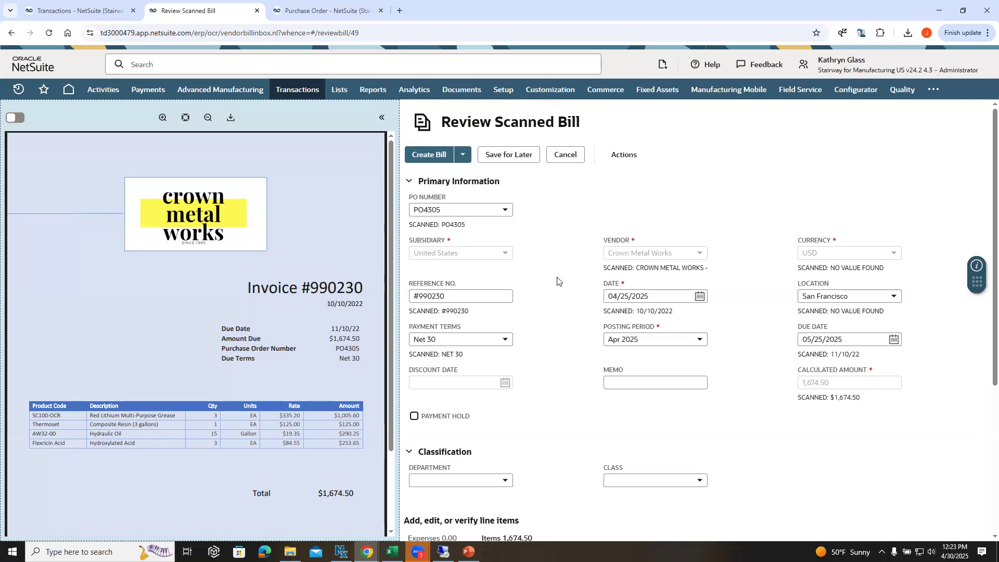
{"action": "scroll", "coordinate": [559, 260], "scroll_direction": "down", "scroll_amount": 4}
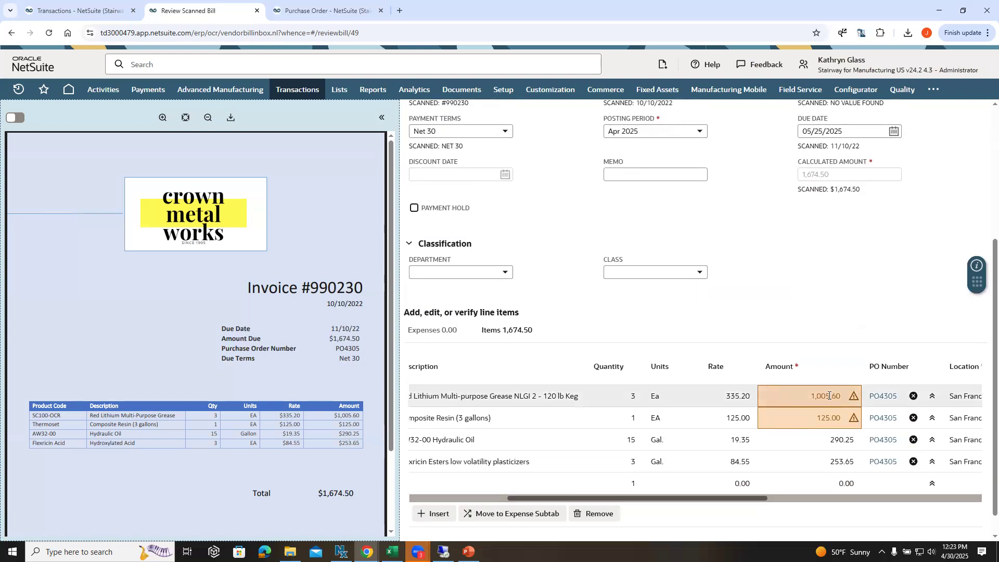
{"action": "mouse_move", "coordinate": [829, 395]}
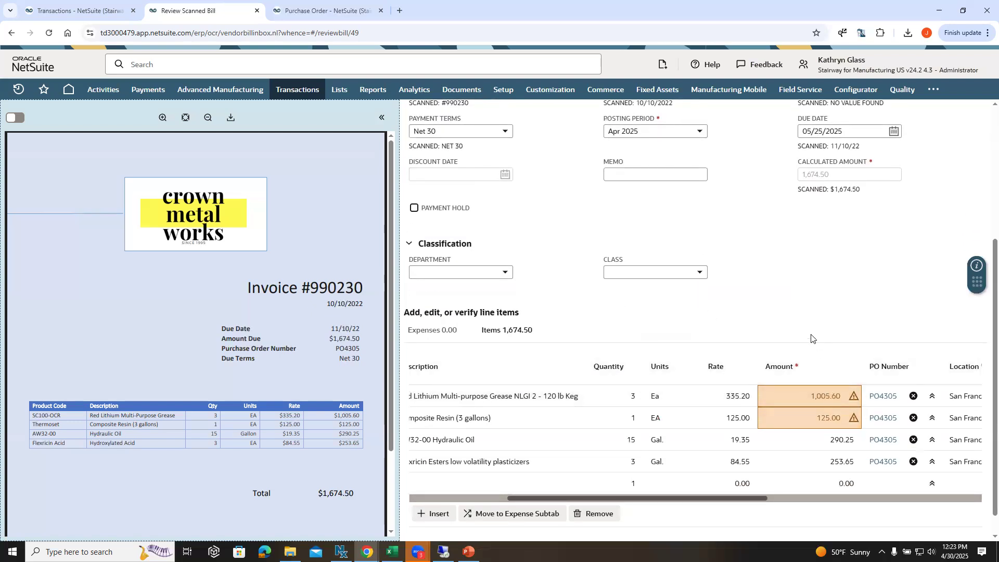
Step: Review the purchase orders available for the grease line without changing the selection, and create the bill from the scan
{"action": "left_click", "coordinate": [931, 397]}
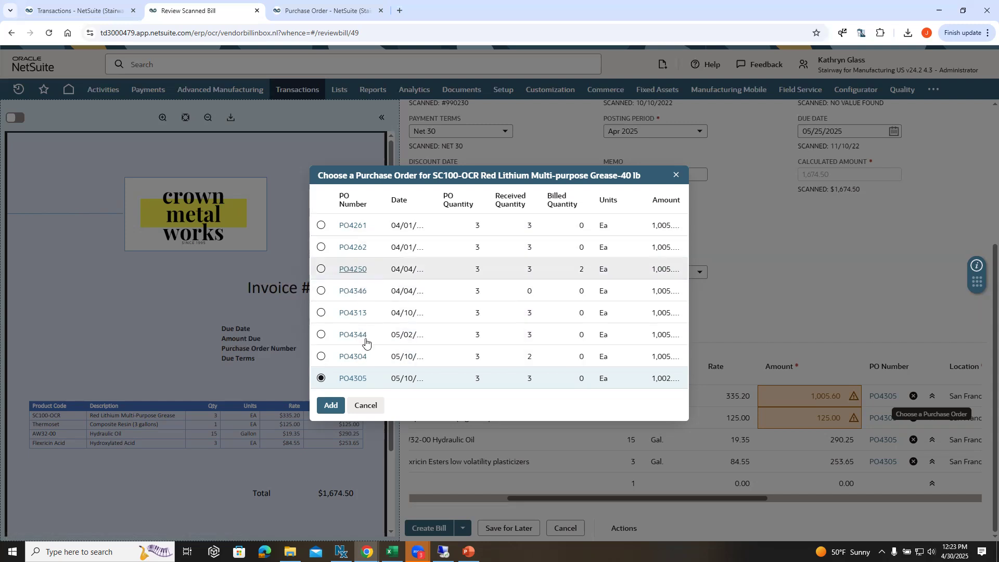
{"action": "left_click", "coordinate": [366, 405]}
{"action": "scroll", "coordinate": [641, 346], "scroll_direction": "up", "scroll_amount": 3}
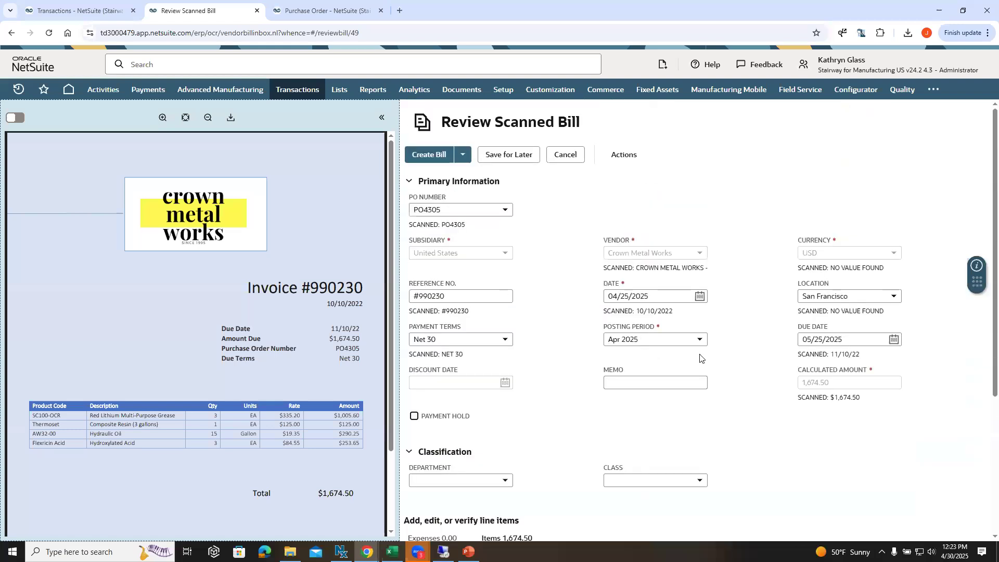
{"action": "left_click", "coordinate": [430, 157]}
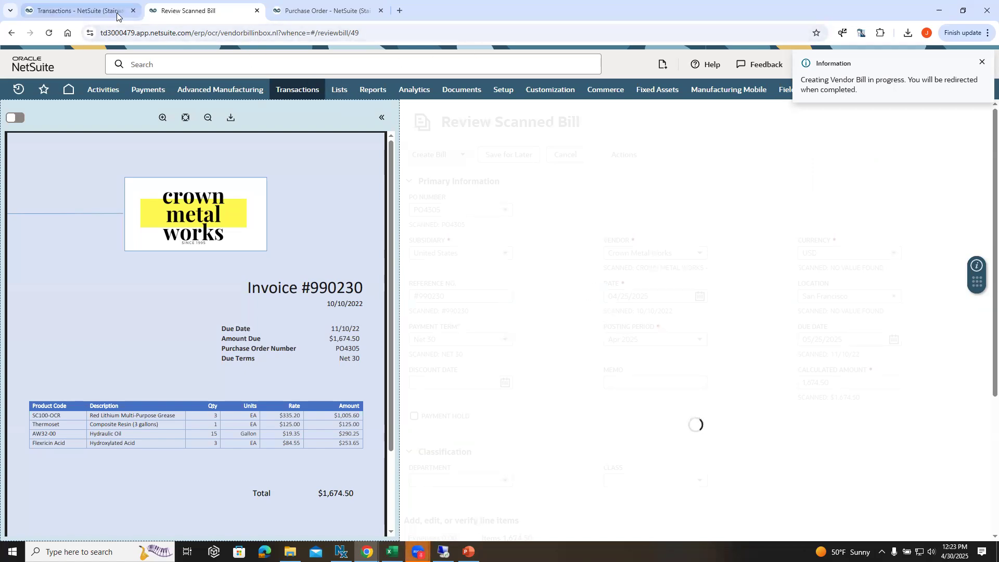
Step: Close the unneeded transactions browser tab and open the scanned vendor bills list in place of the purchase order
{"action": "left_click", "coordinate": [133, 11]}
{"action": "left_click", "coordinate": [208, 11]}
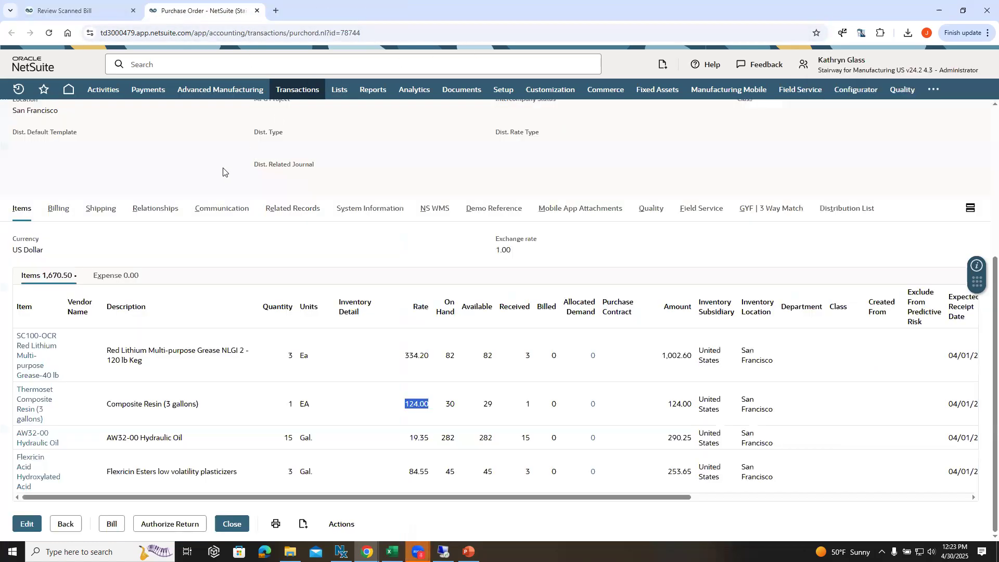
{"action": "mouse_move", "coordinate": [288, 93]}
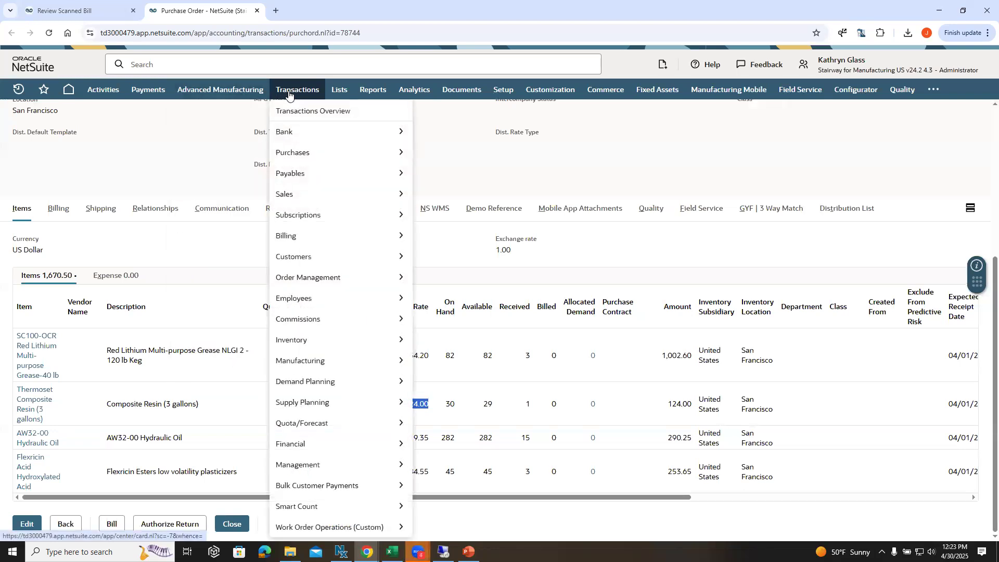
{"action": "mouse_move", "coordinate": [301, 178]}
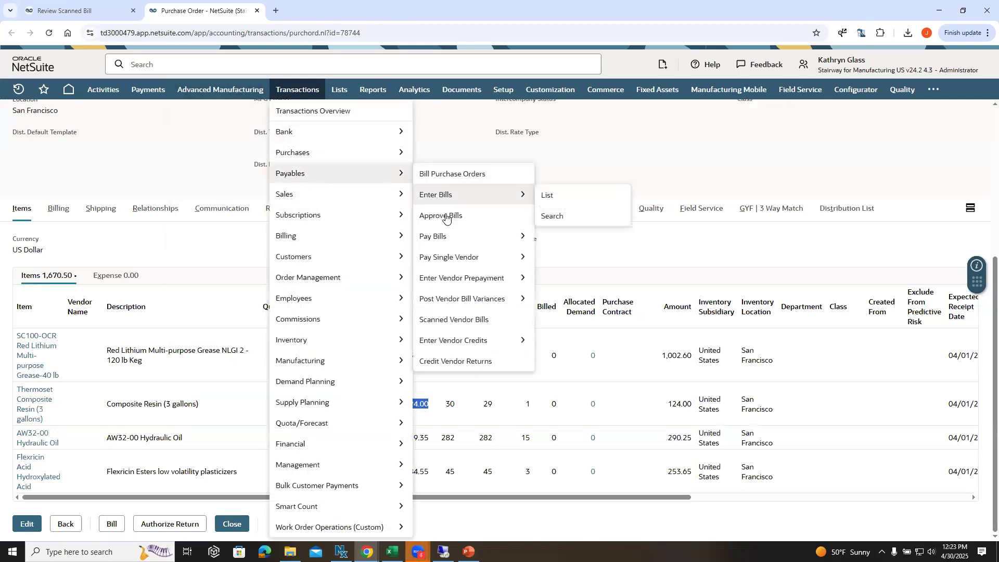
{"action": "left_click", "coordinate": [464, 319]}
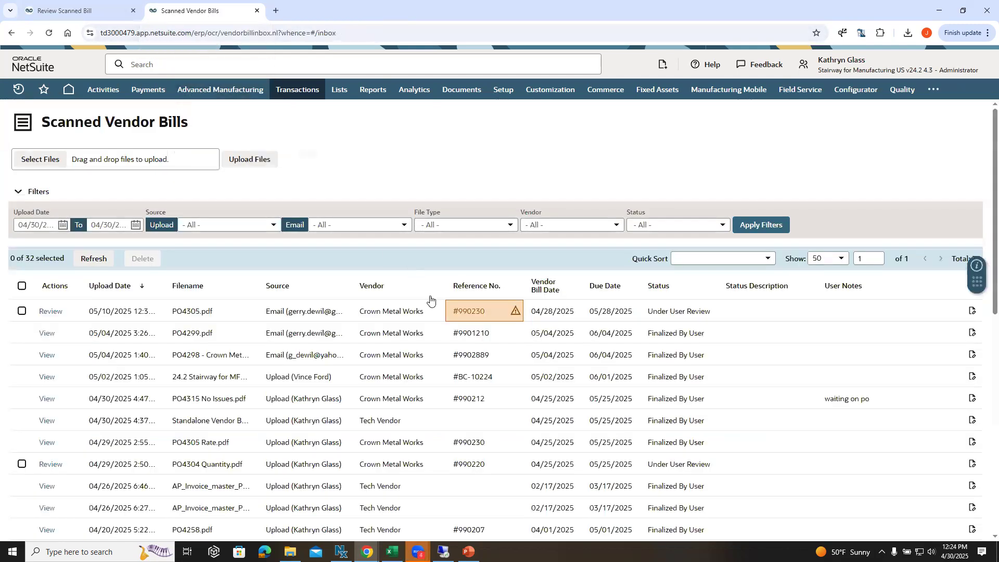
Step: Inspect the flagged reference number on the PO4305.pdf entry and open PO4304 Quantity.pdf for review
{"action": "scroll", "coordinate": [430, 299], "scroll_direction": "down", "scroll_amount": 1}
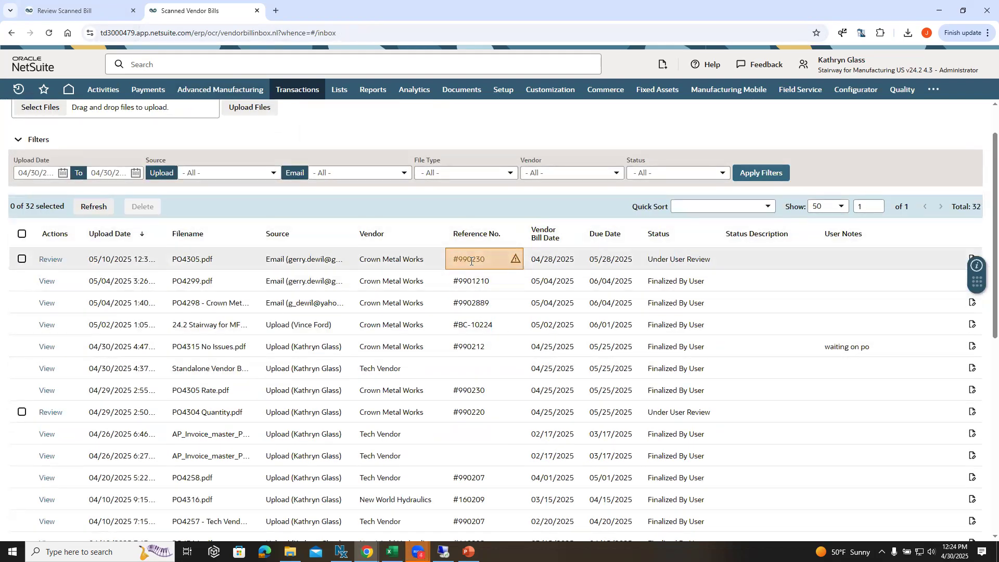
{"action": "mouse_move", "coordinate": [478, 260]}
{"action": "left_click", "coordinate": [21, 258]}
{"action": "left_click", "coordinate": [22, 259]}
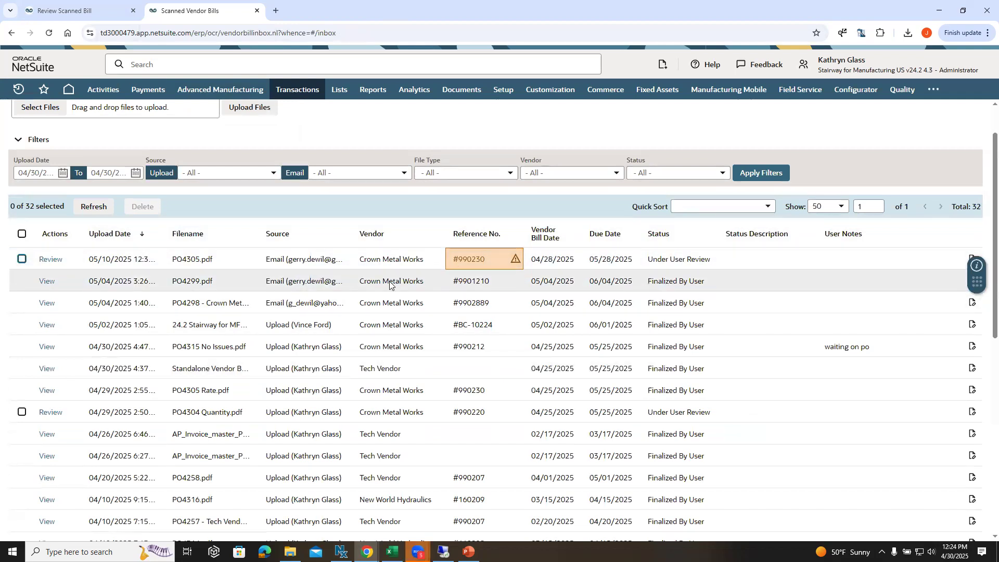
{"action": "scroll", "coordinate": [389, 281], "scroll_direction": "down", "scroll_amount": 1}
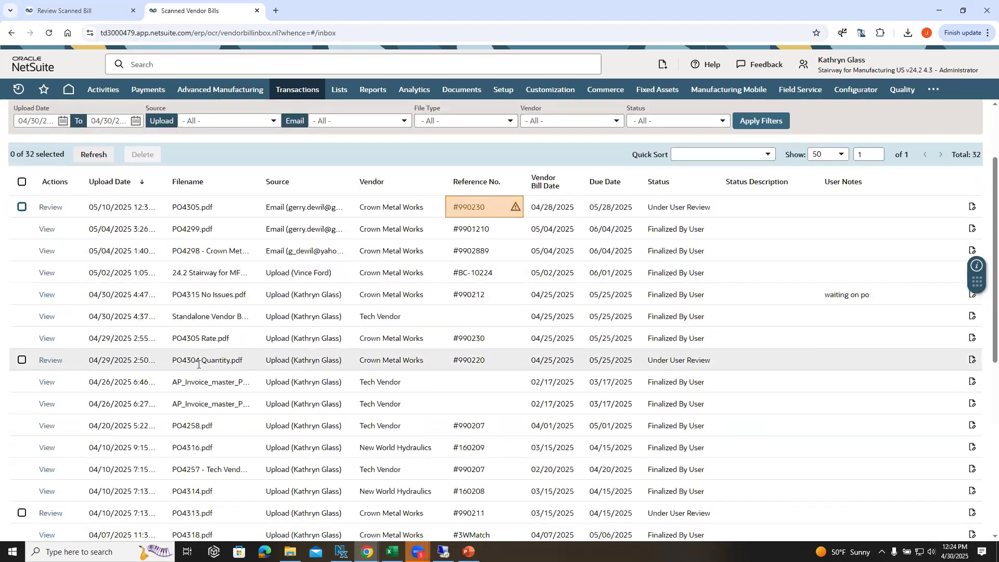
{"action": "left_click", "coordinate": [47, 362]}
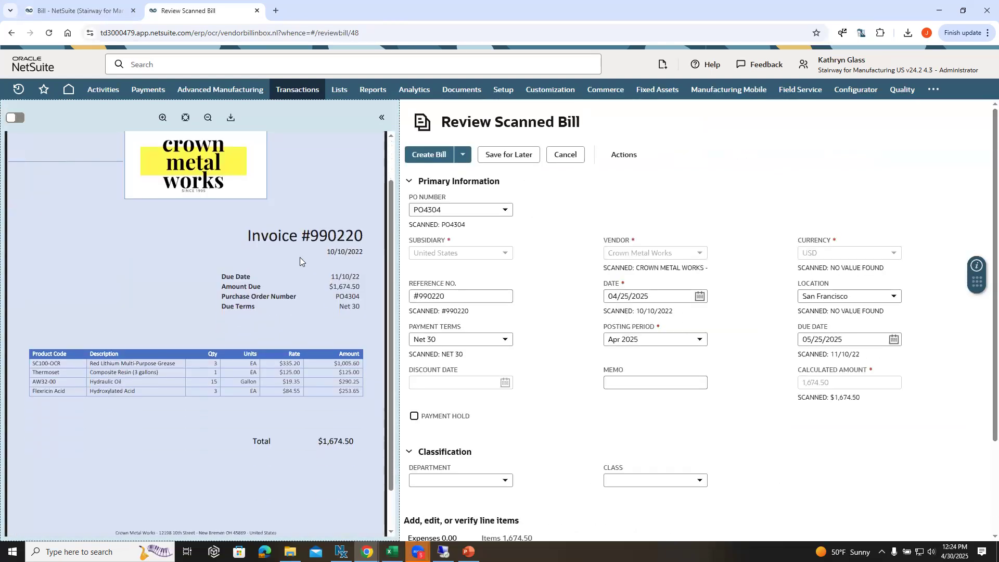
Step: Compare the PO4304 invoice image with the scanned bill's header fields and item lines
{"action": "scroll", "coordinate": [300, 256], "scroll_direction": "down", "scroll_amount": 1}
{"action": "scroll", "coordinate": [583, 300], "scroll_direction": "down", "scroll_amount": 2}
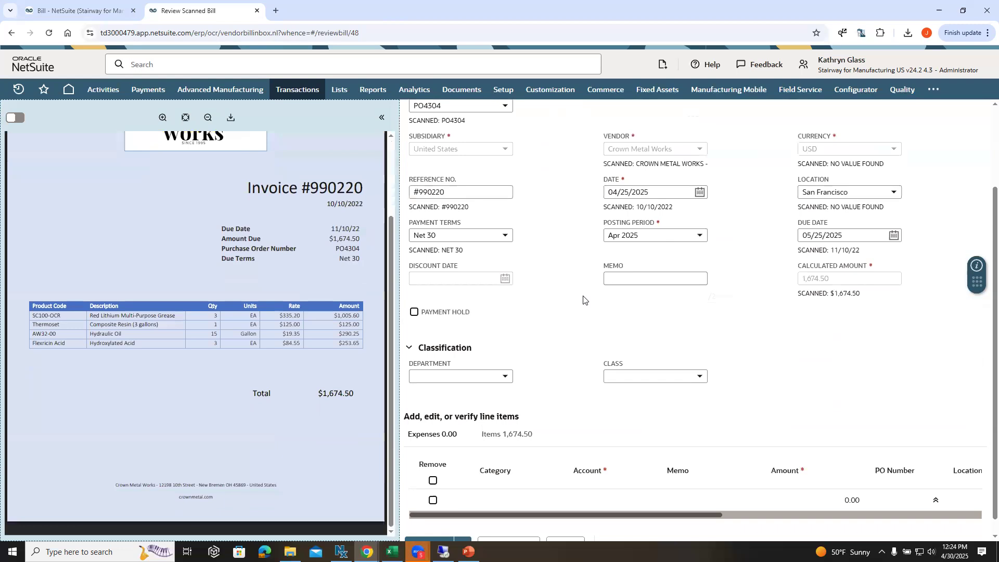
{"action": "left_click", "coordinate": [499, 437]}
{"action": "scroll", "coordinate": [744, 457], "scroll_direction": "down", "scroll_amount": 2}
{"action": "mouse_move", "coordinate": [665, 498]}
{"action": "left_mouse_down"}
{"action": "mouse_move", "coordinate": [811, 502]}
{"action": "mouse_move", "coordinate": [650, 500]}
{"action": "left_mouse_up"}
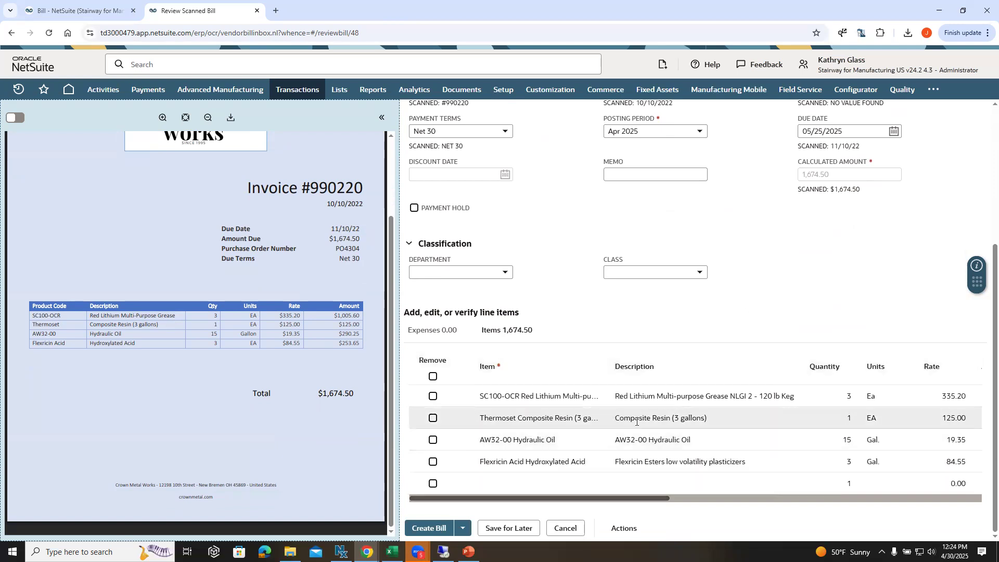
{"action": "scroll", "coordinate": [574, 364], "scroll_direction": "up", "scroll_amount": 5}
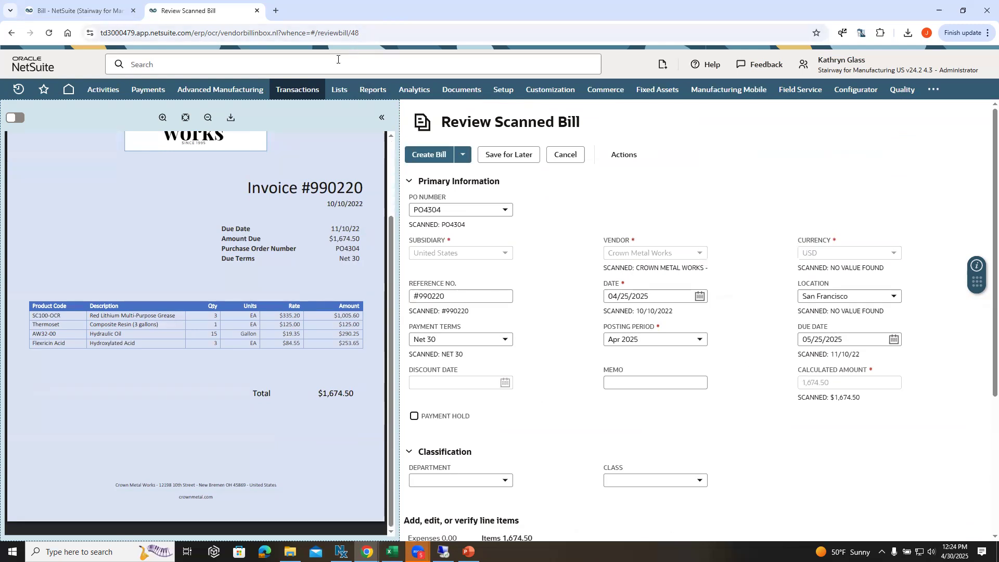
{"action": "scroll", "coordinate": [515, 223], "scroll_direction": "down", "scroll_amount": 4}
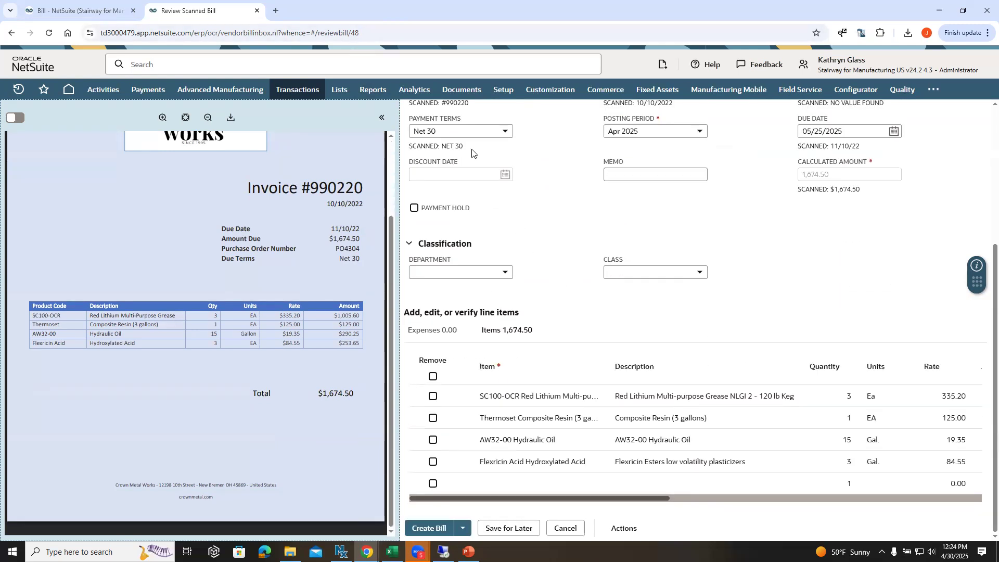
Step: Create the vendor bill from the reviewed PO4304 Quantity.pdf scan
{"action": "scroll", "coordinate": [474, 154], "scroll_direction": "up", "scroll_amount": 3}
{"action": "mouse_move", "coordinate": [19, 88]}
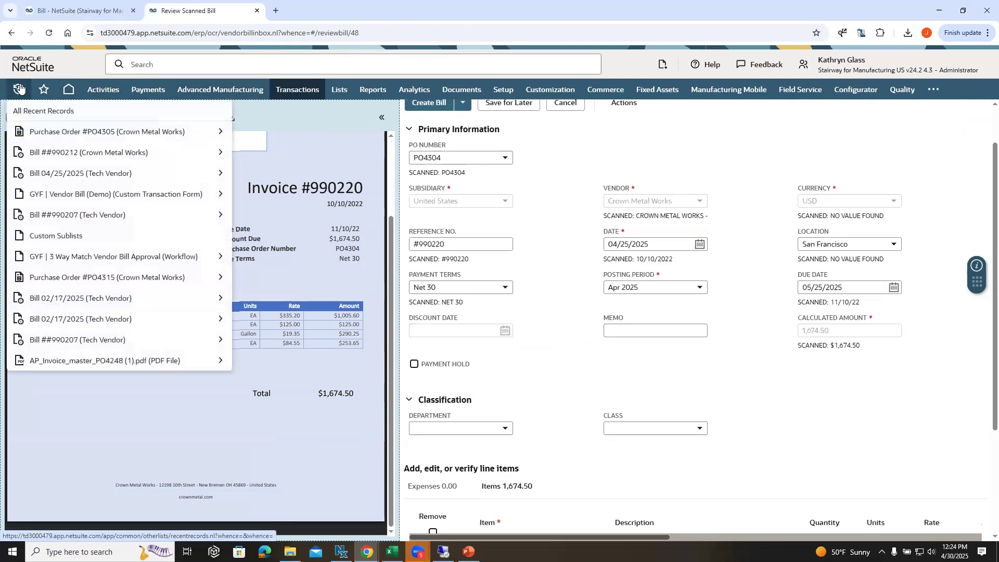
{"action": "scroll", "coordinate": [460, 176], "scroll_direction": "up", "scroll_amount": 1}
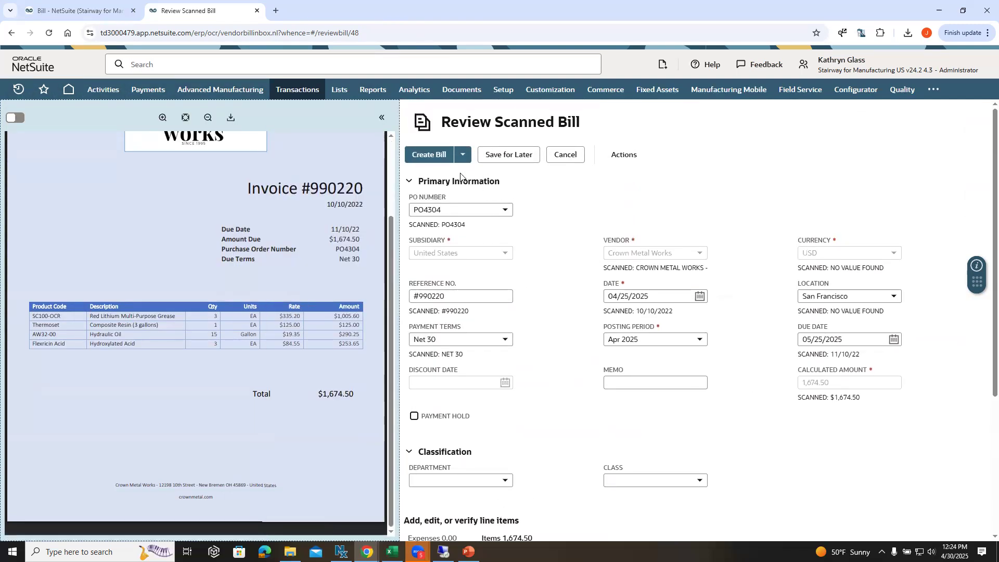
{"action": "left_click", "coordinate": [430, 157]}
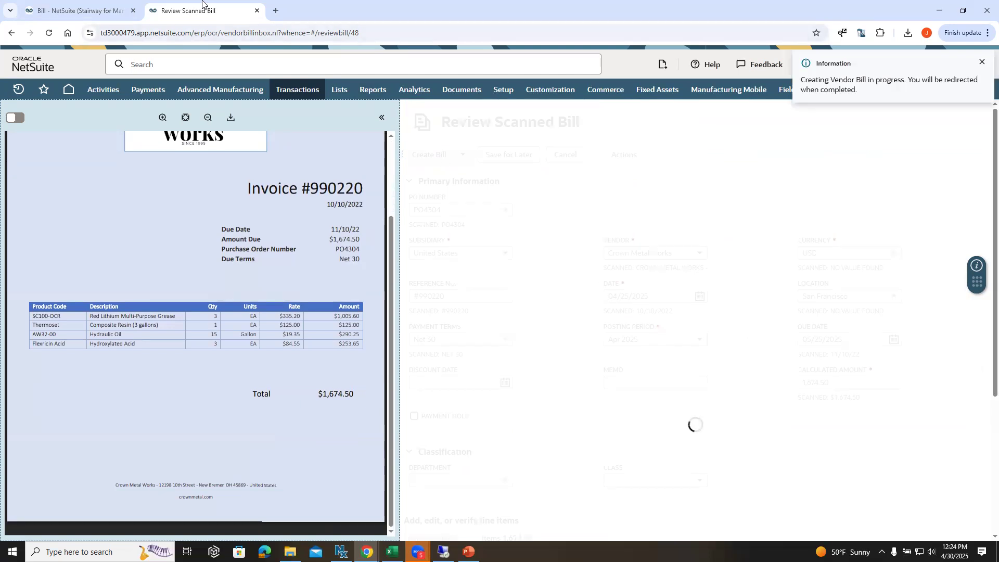
Step: Switch to the bill created from PO4305 Rate.pdf and examine its three-way match details for rate variances
{"action": "left_click", "coordinate": [96, 15]}
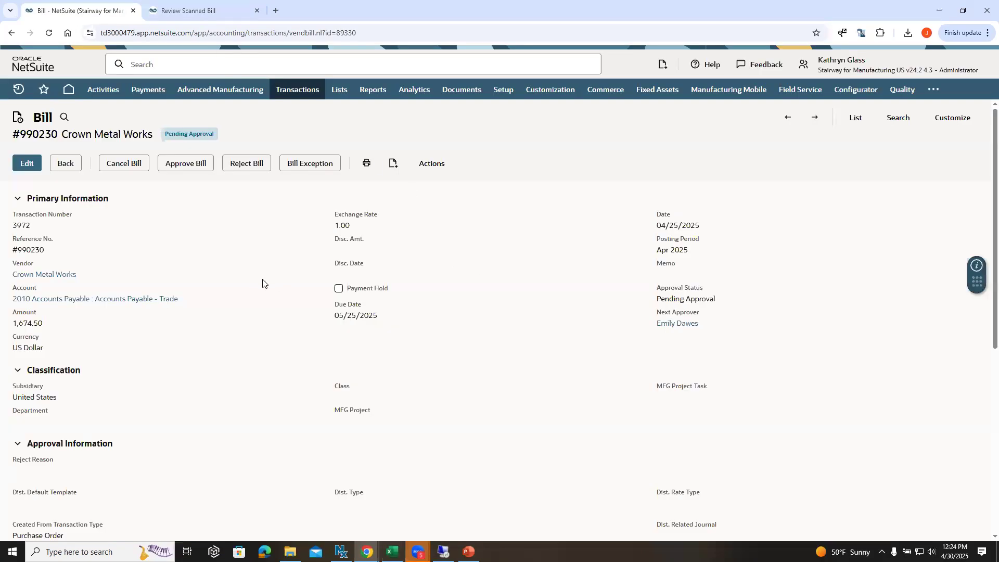
{"action": "left_click", "coordinate": [204, 14]}
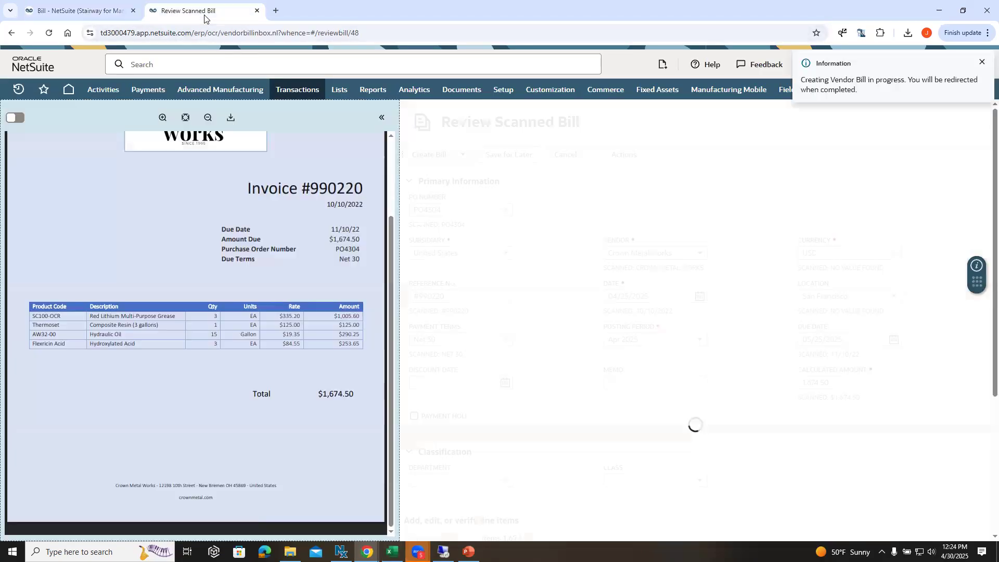
{"action": "left_click", "coordinate": [91, 13]}
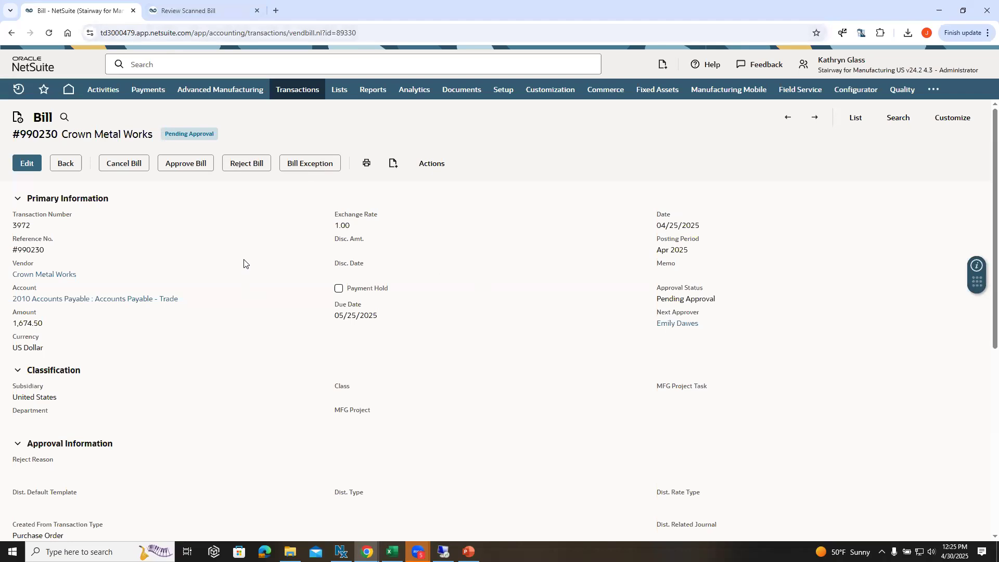
{"action": "scroll", "coordinate": [245, 262], "scroll_direction": "down", "scroll_amount": 5}
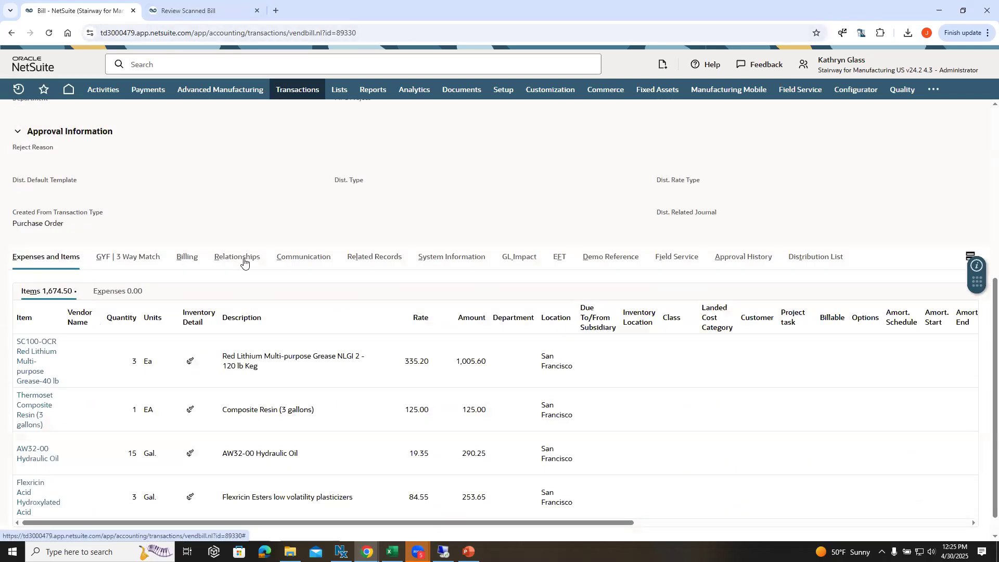
{"action": "left_click", "coordinate": [152, 258]}
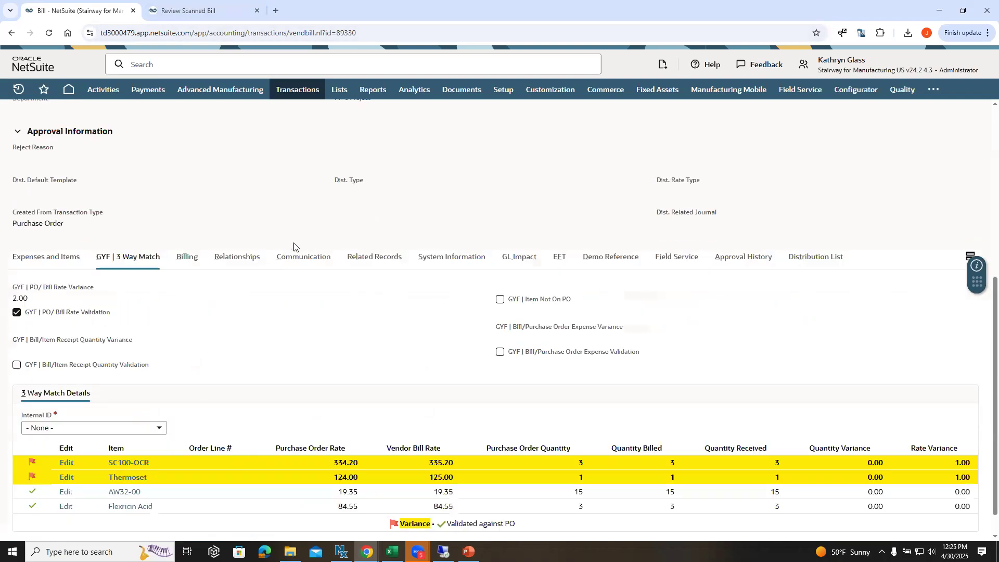
{"action": "scroll", "coordinate": [249, 415], "scroll_direction": "down", "scroll_amount": 1}
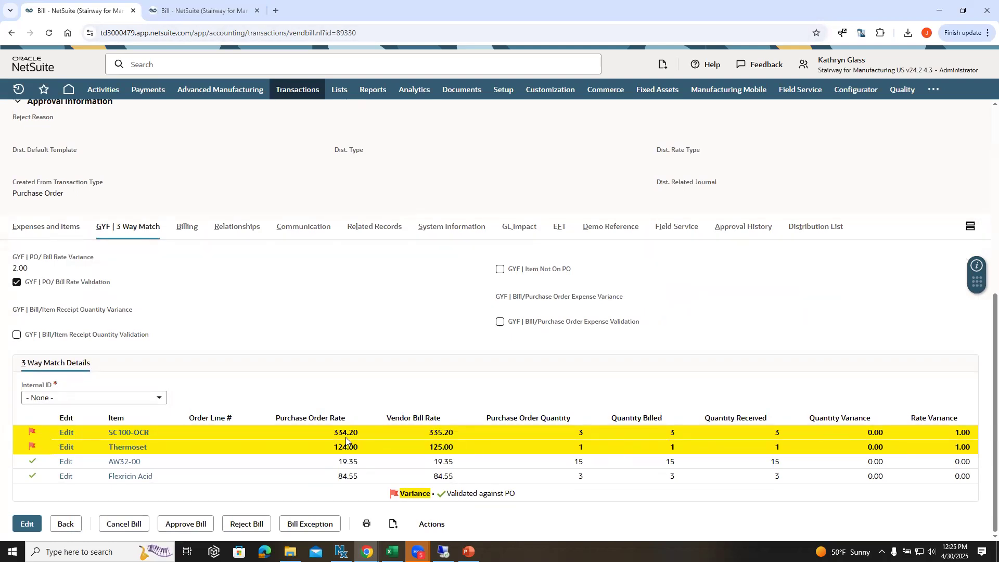
Step: Read the bill's approval exceptions raised by the workflow, and return to the bill record
{"action": "scroll", "coordinate": [346, 418], "scroll_direction": "up", "scroll_amount": 6}
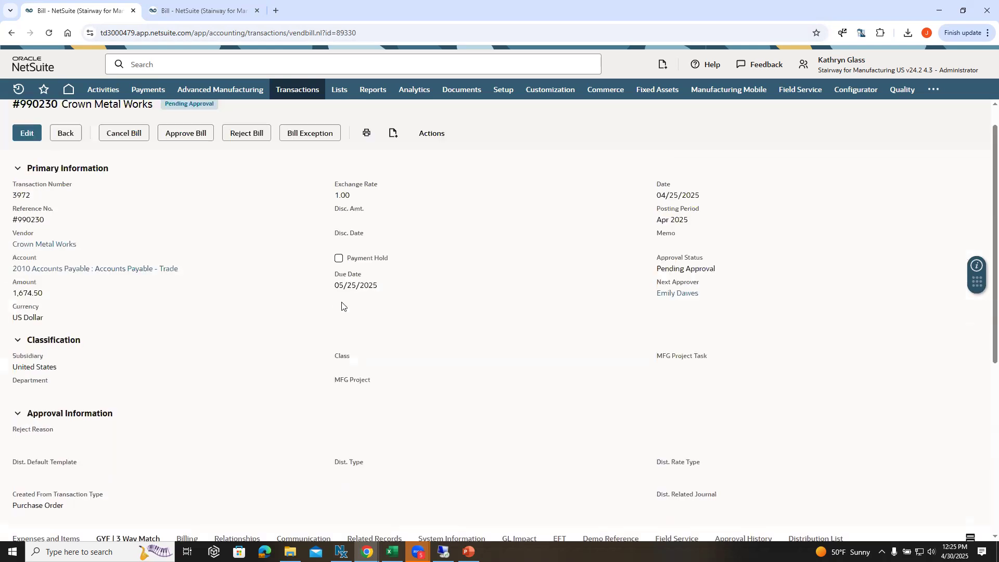
{"action": "left_click", "coordinate": [307, 134]}
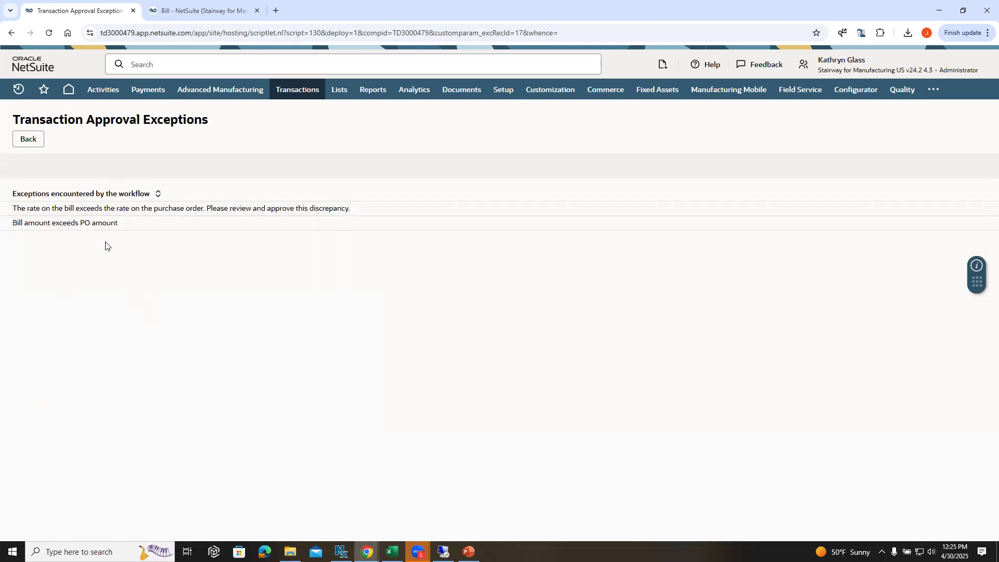
{"action": "left_click", "coordinate": [37, 143]}
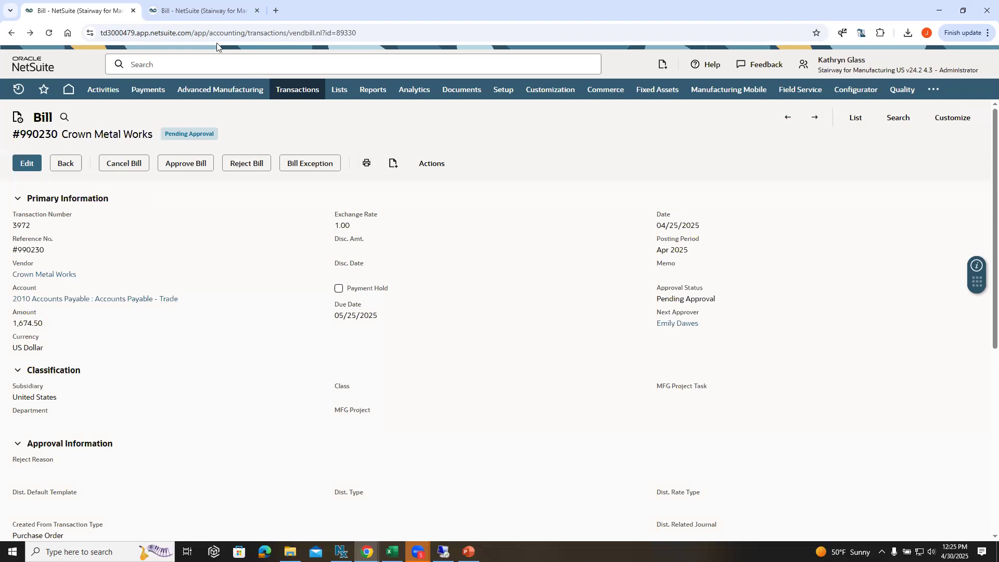
Step: Switch to the bill created from PO4304 Quantity.pdf and examine its three-way match details for quantity variances
{"action": "left_click", "coordinate": [193, 10]}
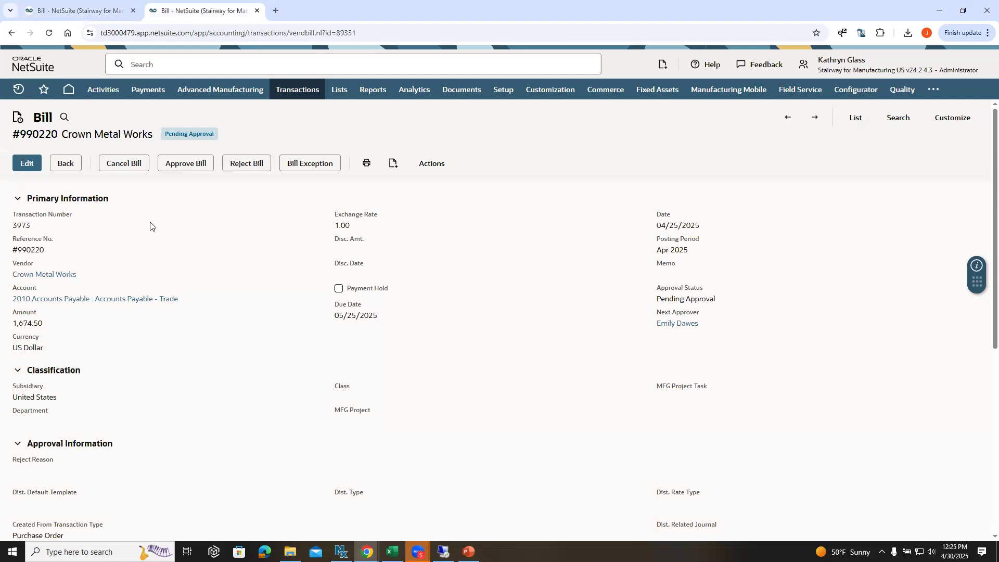
{"action": "scroll", "coordinate": [190, 217], "scroll_direction": "down", "scroll_amount": 4}
{"action": "scroll", "coordinate": [189, 217], "scroll_direction": "up", "scroll_amount": 2}
{"action": "scroll", "coordinate": [189, 216], "scroll_direction": "down", "scroll_amount": 4}
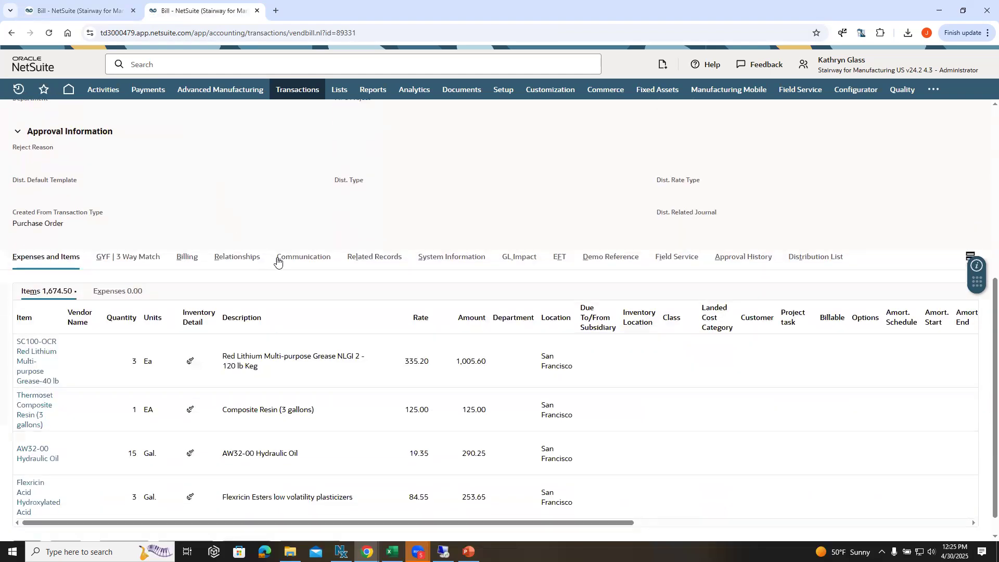
{"action": "left_click", "coordinate": [131, 257]}
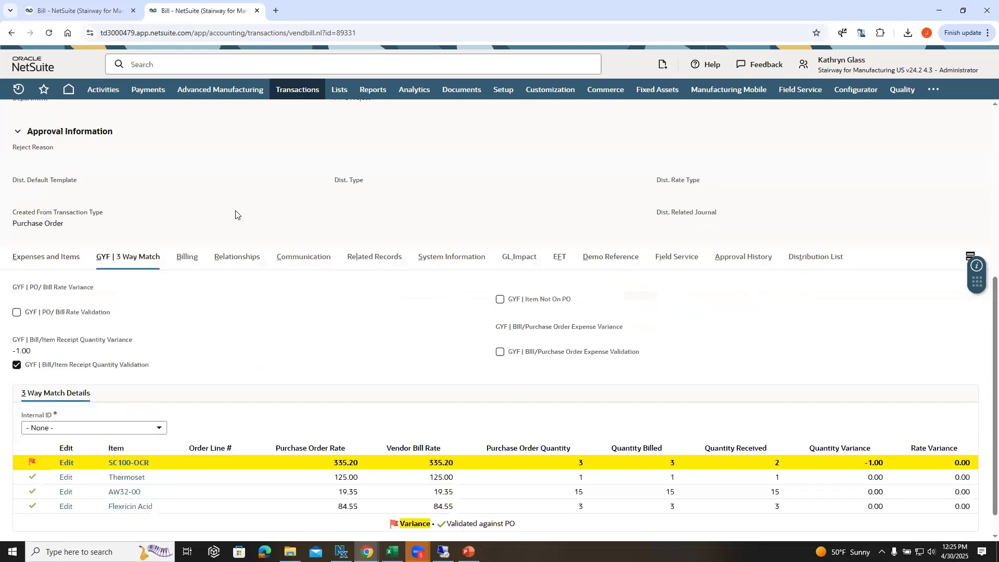
{"action": "scroll", "coordinate": [361, 322], "scroll_direction": "down", "scroll_amount": 1}
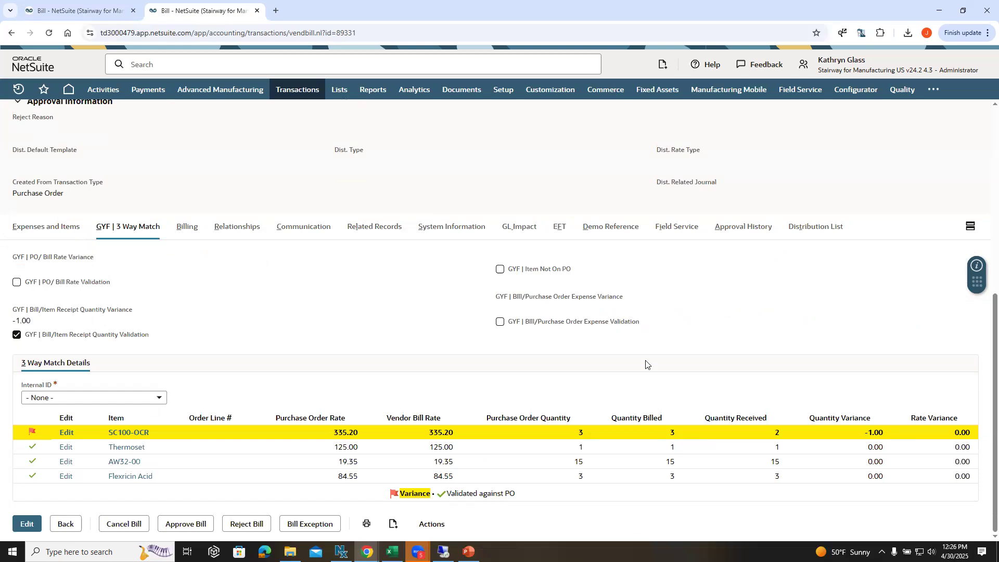
{"action": "scroll", "coordinate": [580, 326], "scroll_direction": "up", "scroll_amount": 7}
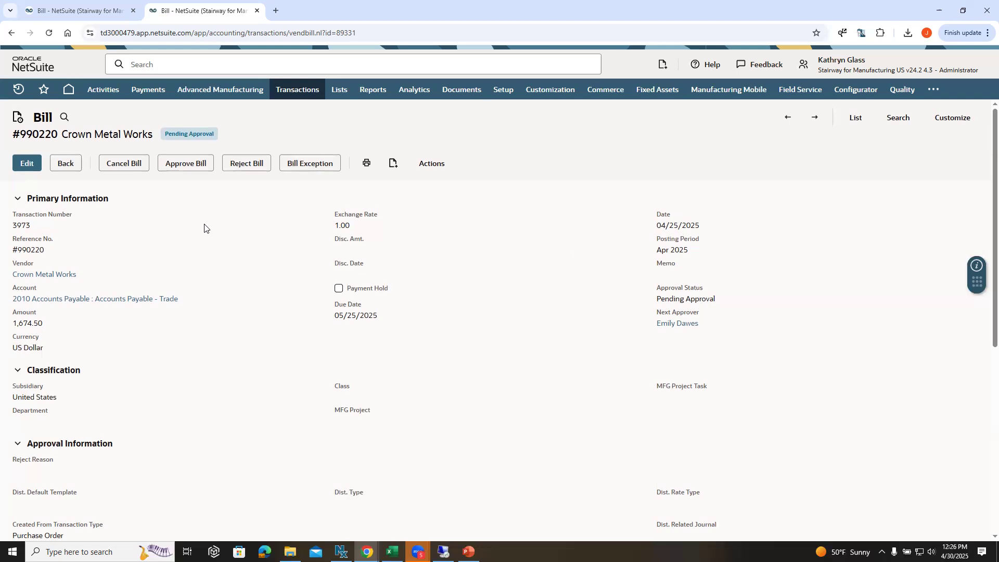
{"action": "scroll", "coordinate": [206, 228], "scroll_direction": "down", "scroll_amount": 2}
{"action": "scroll", "coordinate": [207, 228], "scroll_direction": "up", "scroll_amount": 2}
{"action": "key", "text": "alt+Tab"}
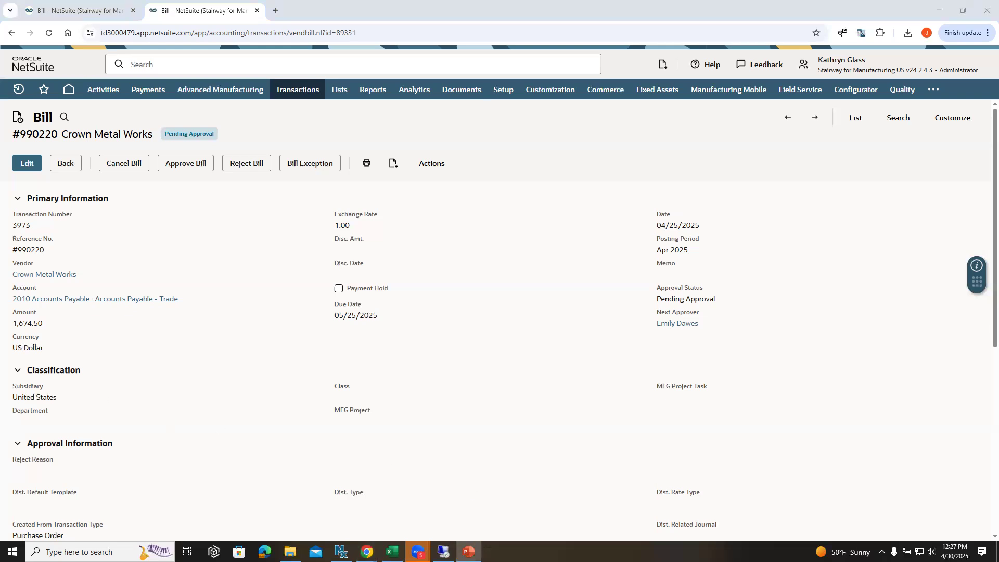